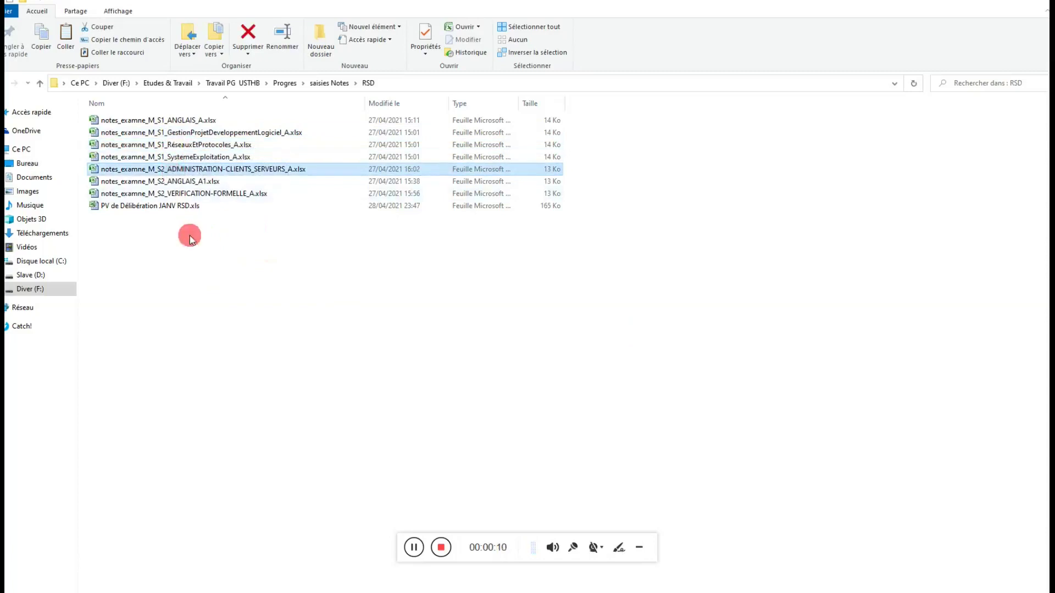
- Open the workbook notes_examne_M_S1_RéseauxEtProtocoles_A.xlsx, agreeing to reopen it
click(156, 208)
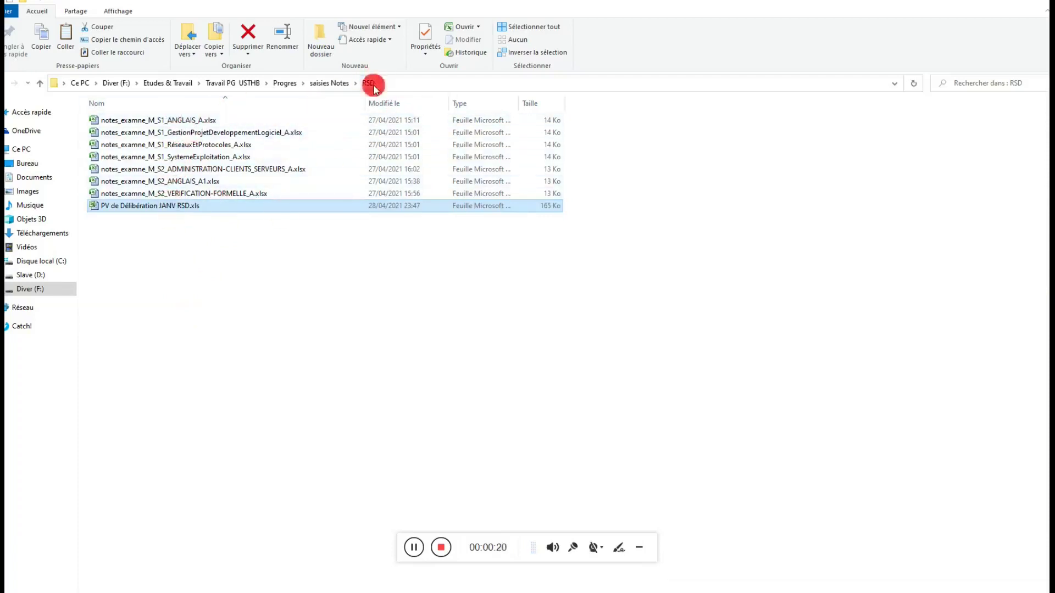
double_click(190, 147)
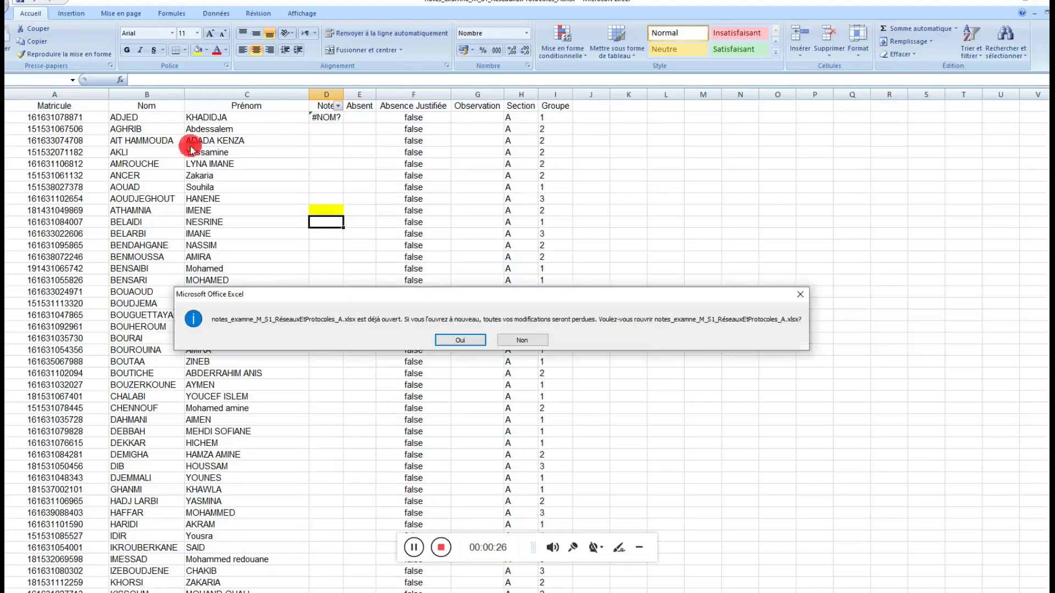
click(485, 339)
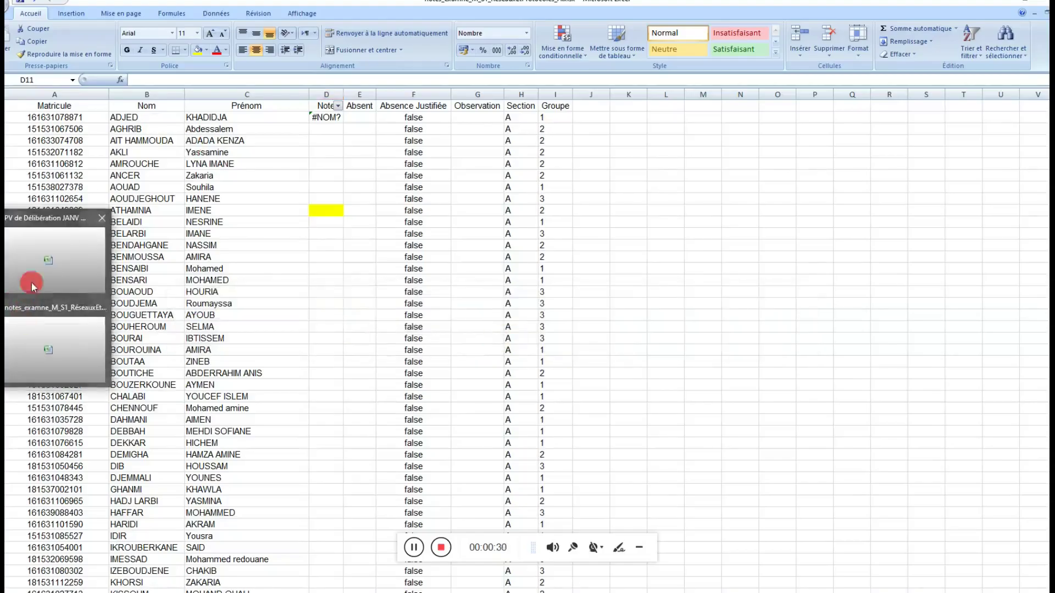
- Switch to the PV de Délibération JANV RSD workbook and remove the sheet protection, entering the sheet password
click(32, 281)
scroll(249, 350, down, 5)
scroll(233, 403, up, 1)
scroll(209, 380, up, 3)
scroll(188, 356, down, 10)
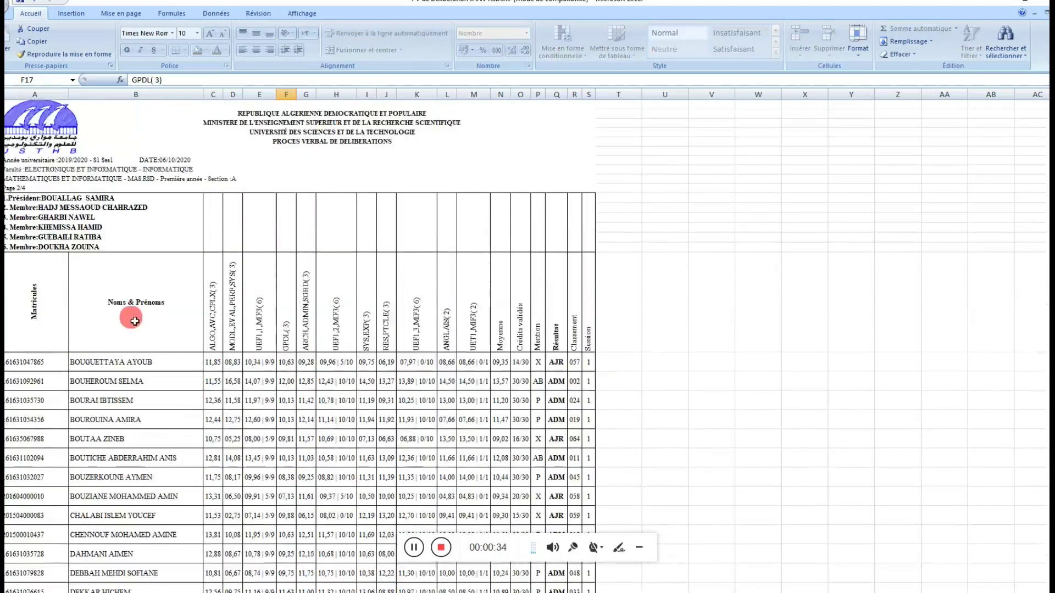
drag(8, 185, 7, 409)
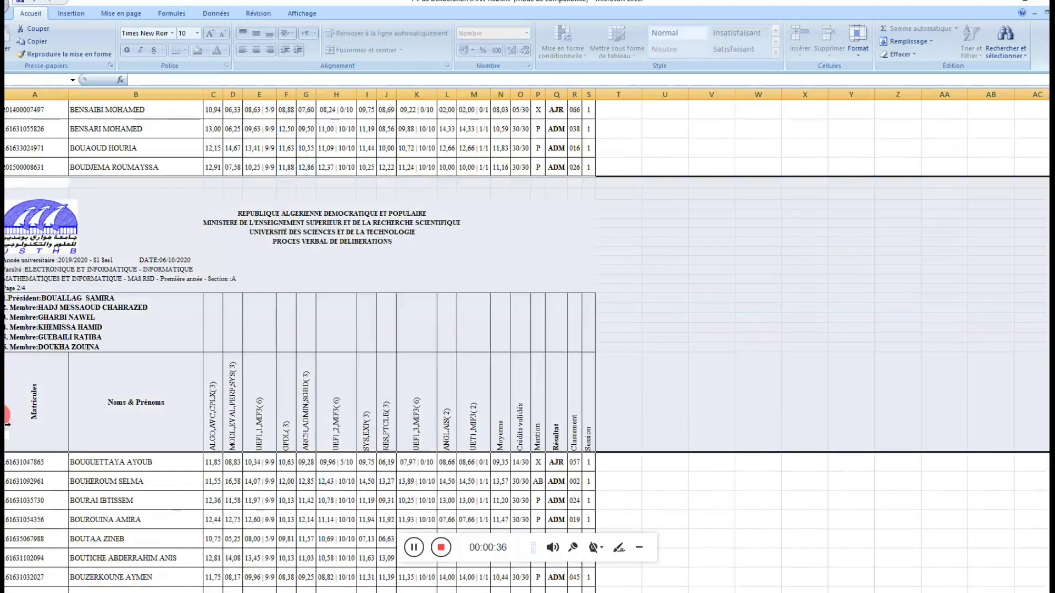
right_click(6, 421)
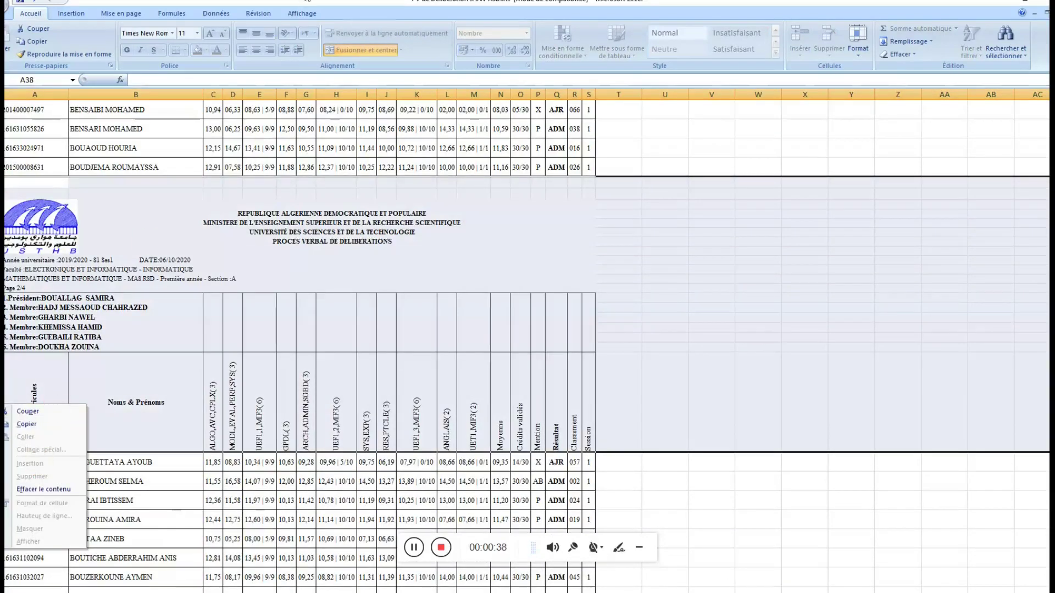
click(271, 12)
click(435, 41)
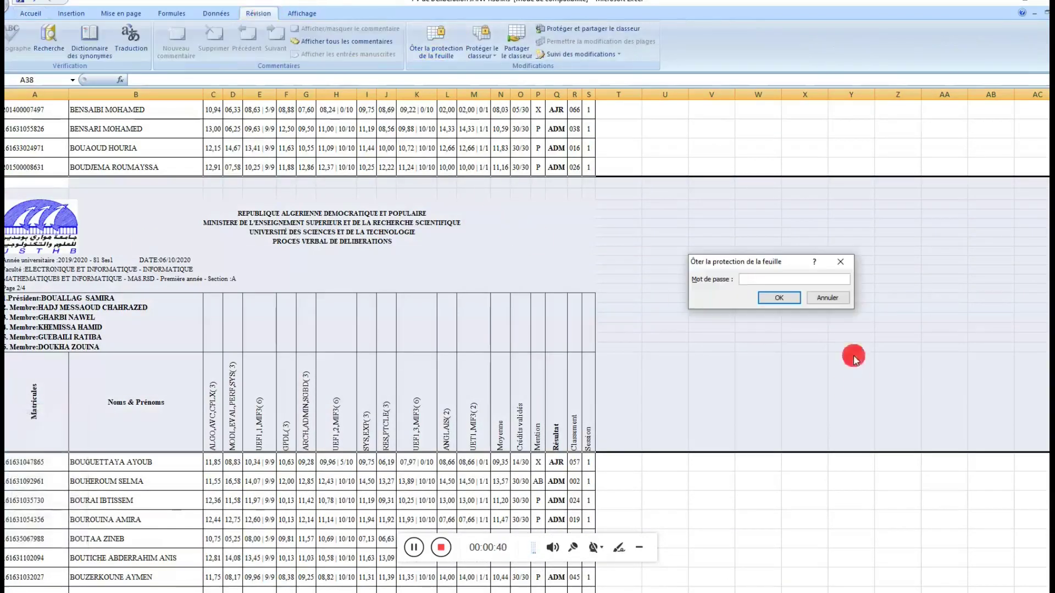
key(Return)
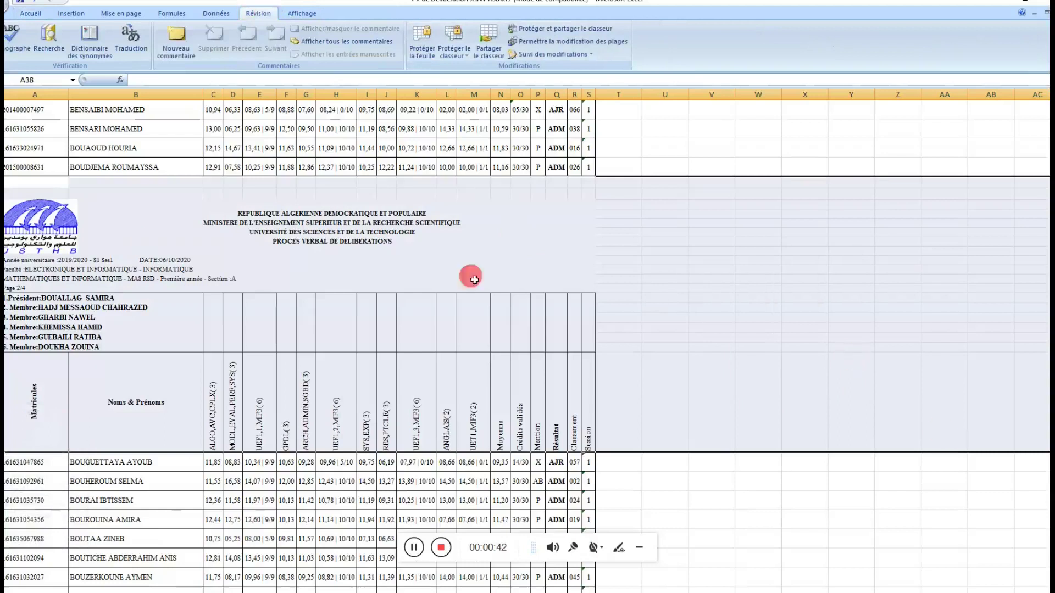
- Delete the page 2/4 header rows between the student rows, along with the logo left behind
drag(6, 187, 8, 407)
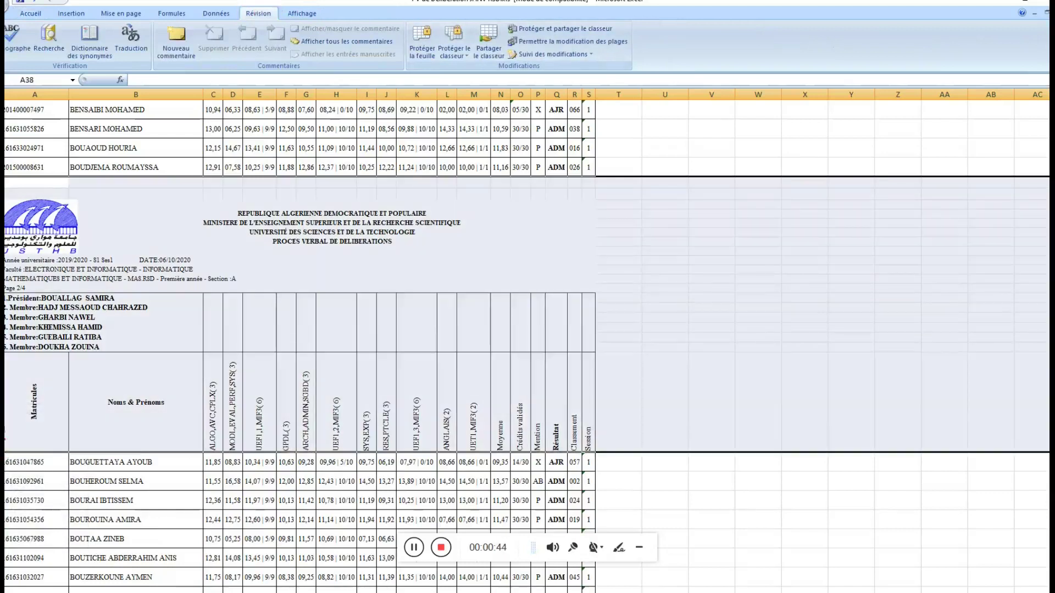
right_click(6, 439)
click(33, 495)
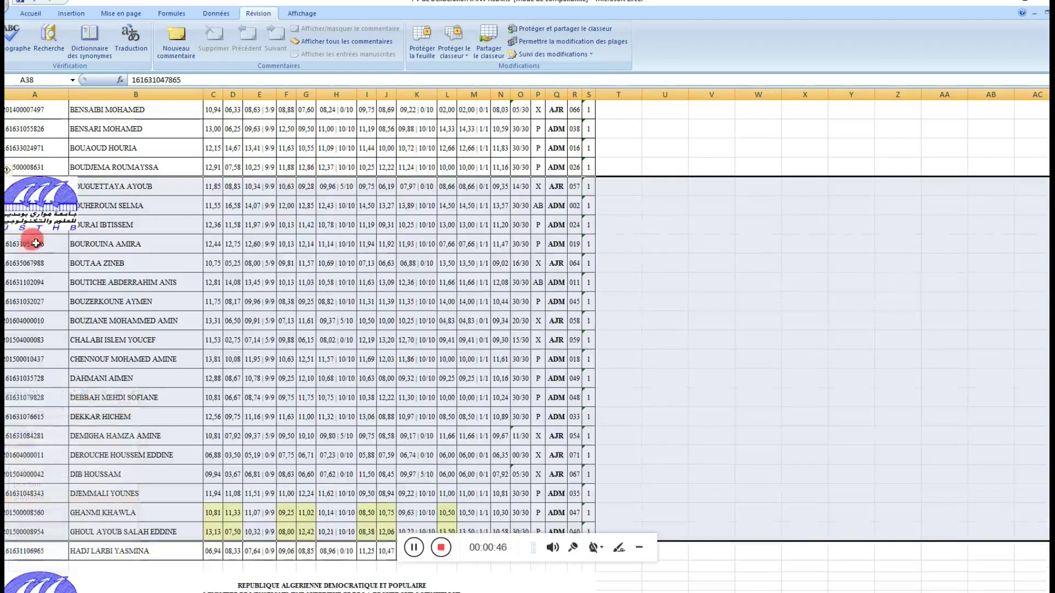
click(40, 227)
key(Delete)
- Delete the page 3/4 header rows that interrupt the student list, including their logo
scroll(40, 228, down, 5)
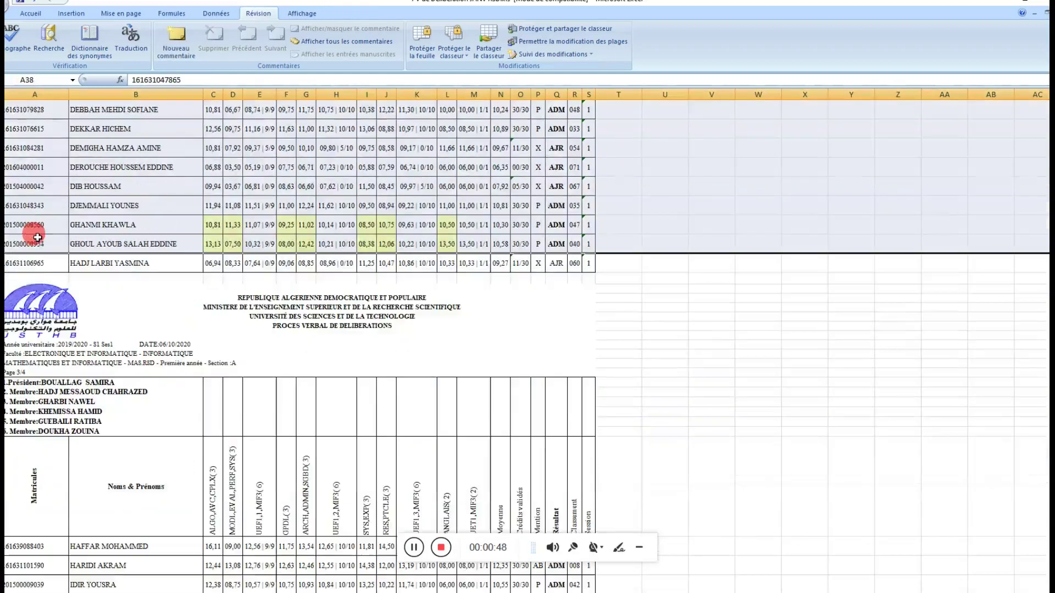
drag(5, 275, 8, 500)
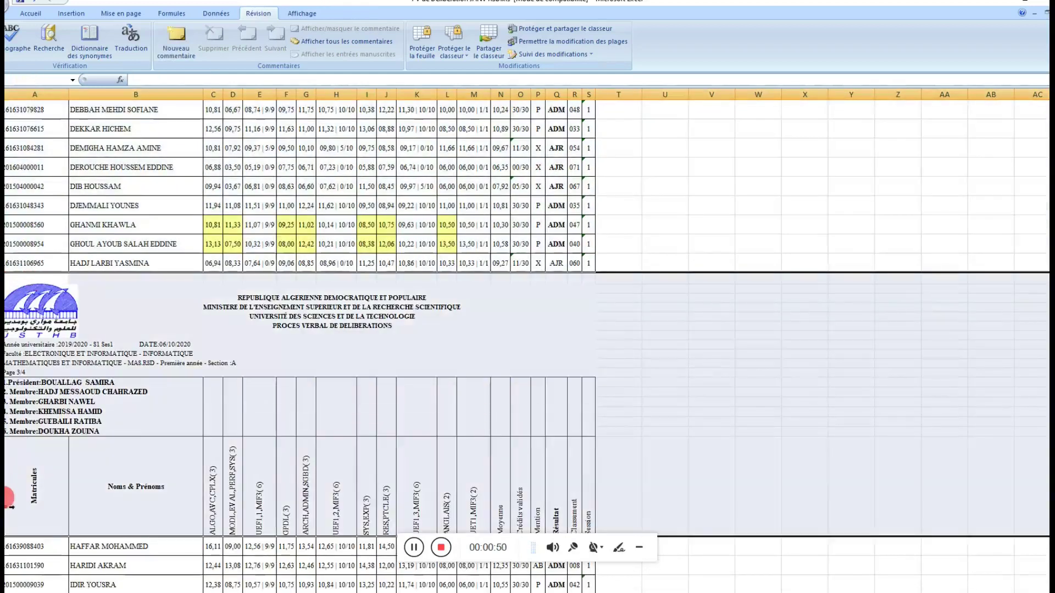
right_click(7, 490)
click(35, 413)
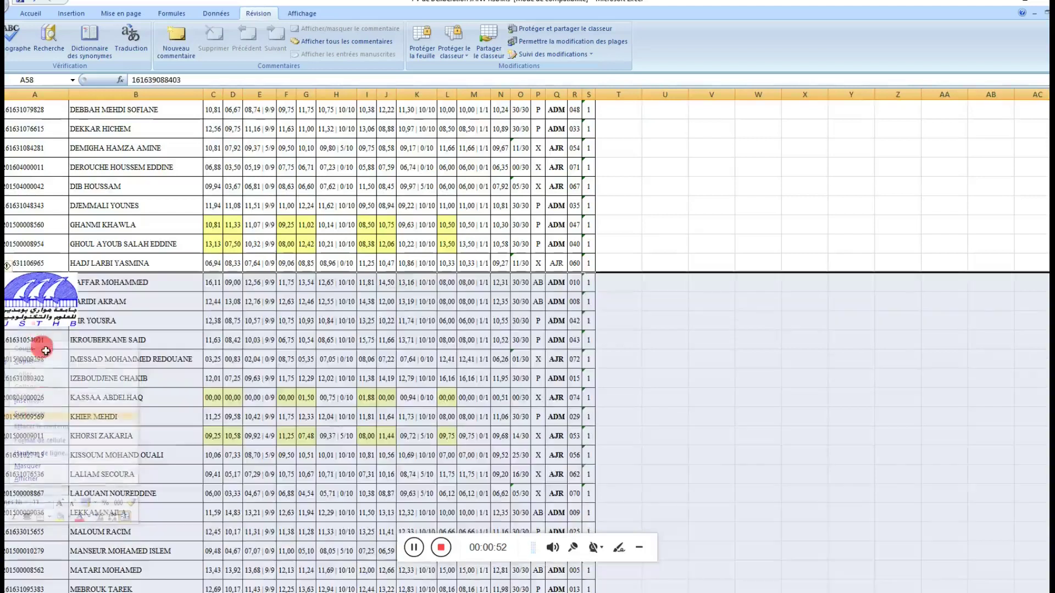
- Delete the page 4/4 header rows and their leftover logo so the student list is continuous
scroll(46, 326, down, 6)
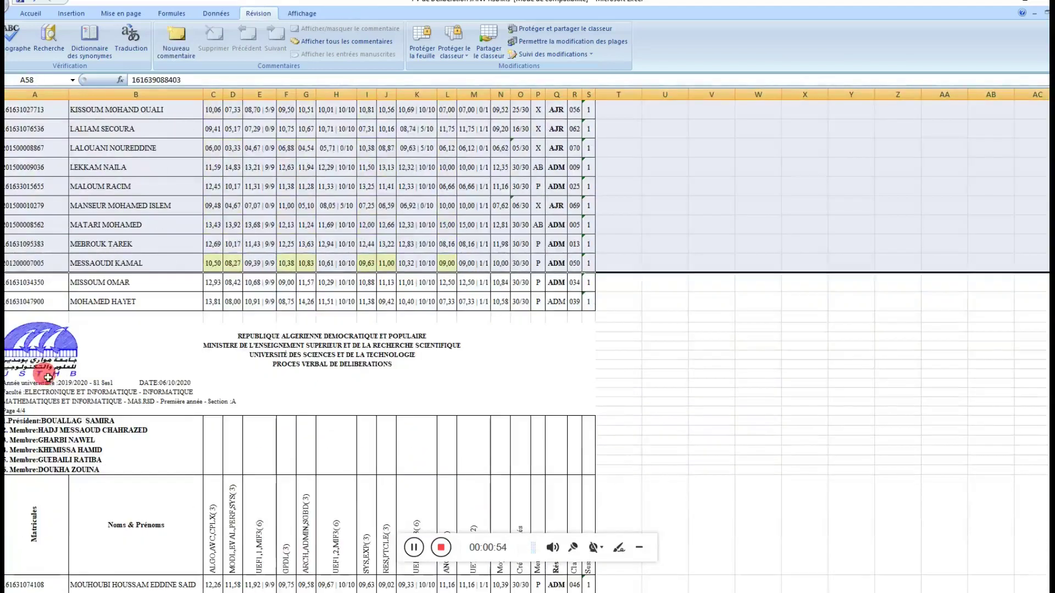
drag(6, 319, 5, 492)
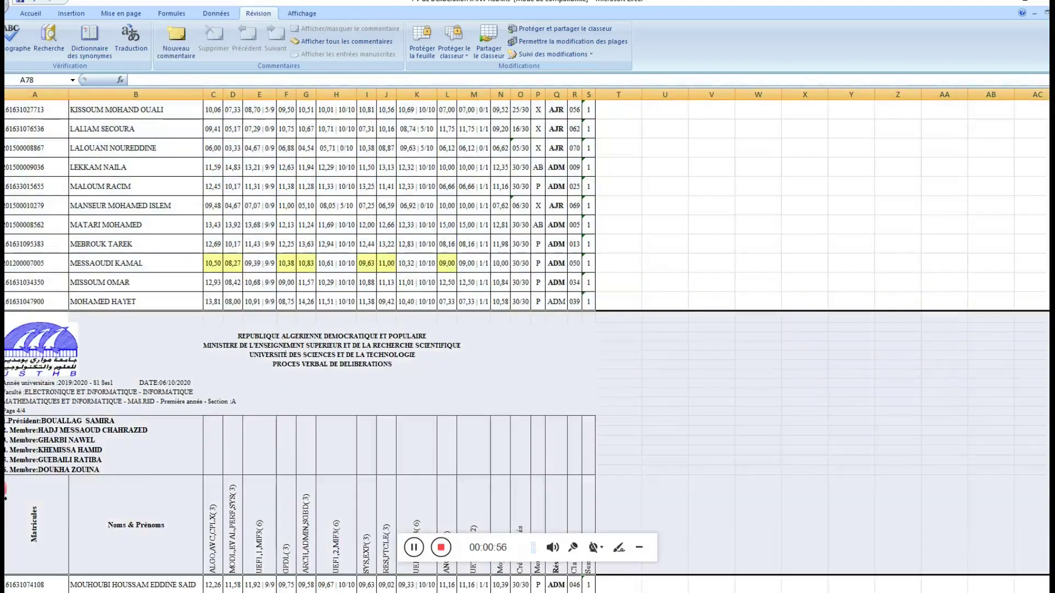
right_click(7, 492)
click(31, 416)
click(34, 347)
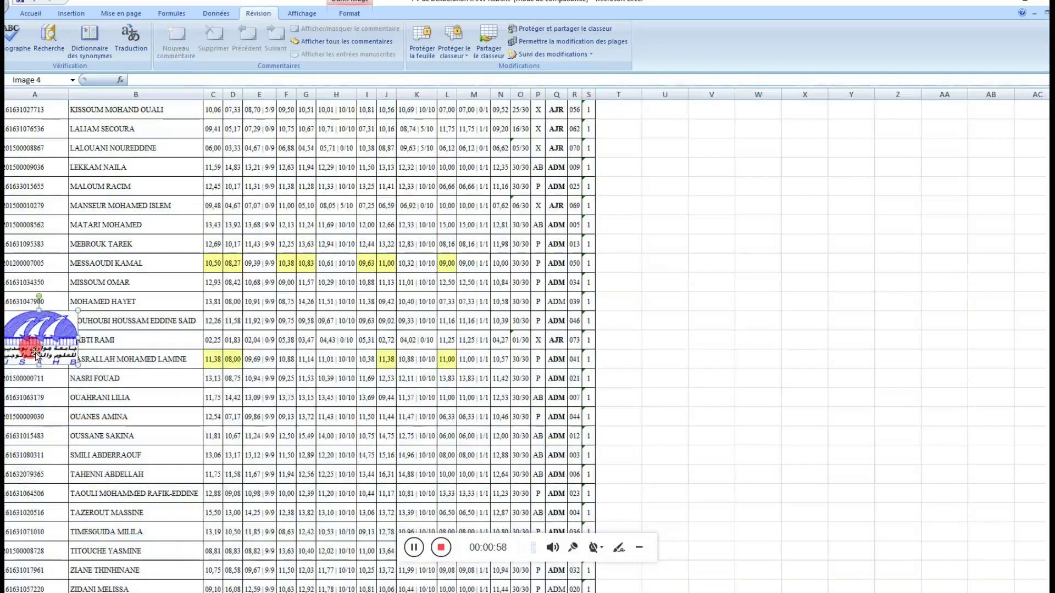
key(Delete)
- Convert all Matricules values from A18 down to the last student with Text to Columns, using Tab delimiter and Standard format
scroll(34, 347, down, 4)
scroll(44, 363, up, 10)
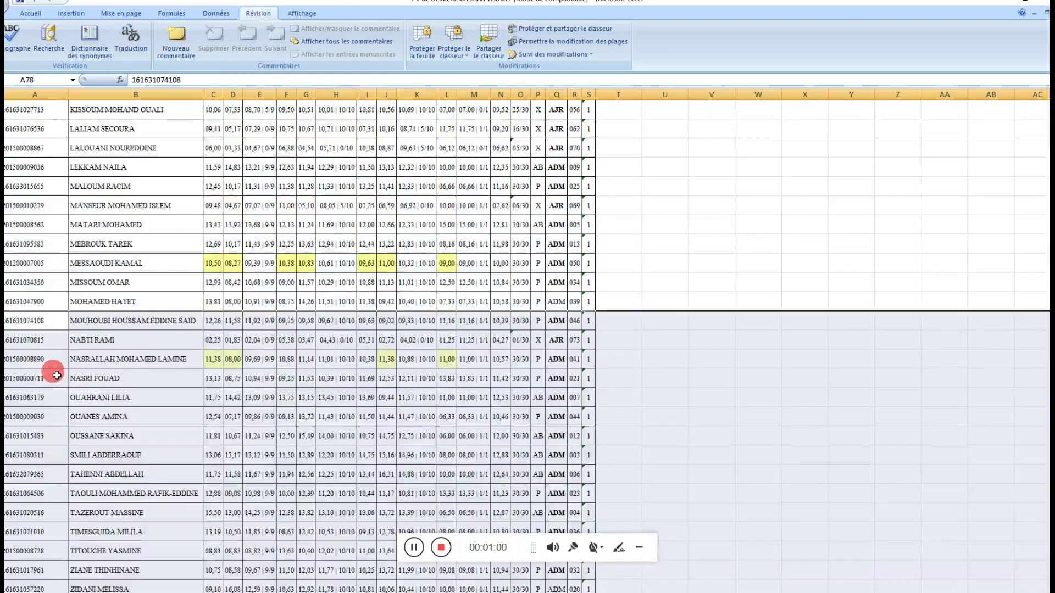
scroll(57, 375, up, 15)
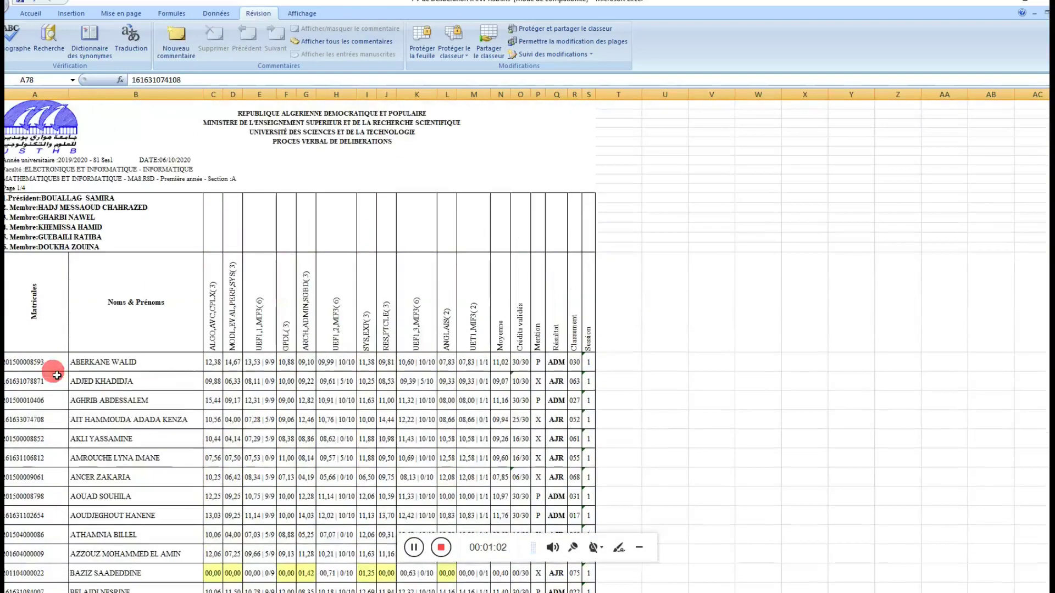
drag(31, 362, 17, 558)
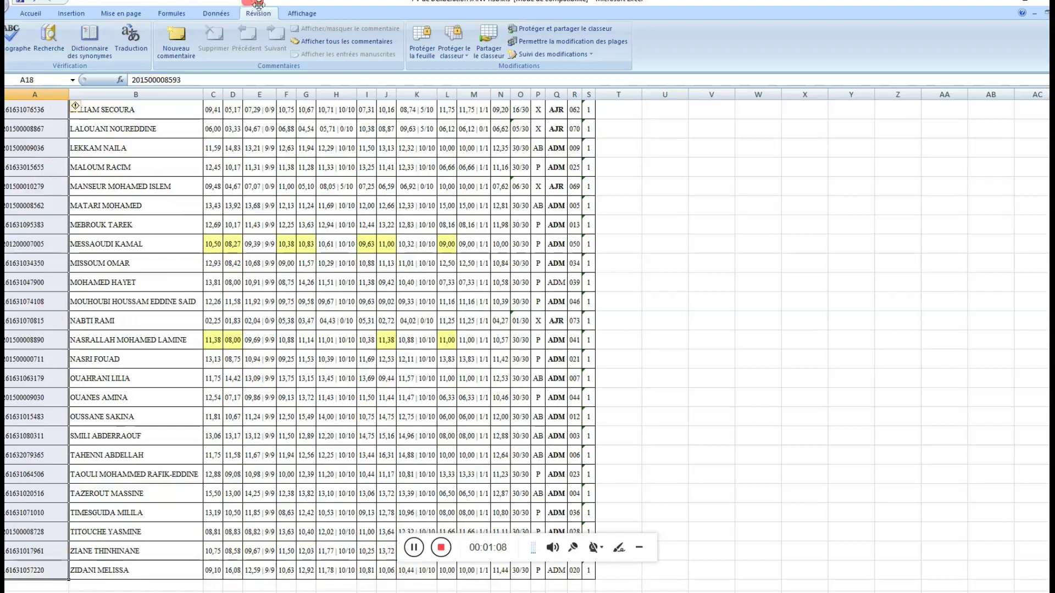
click(216, 13)
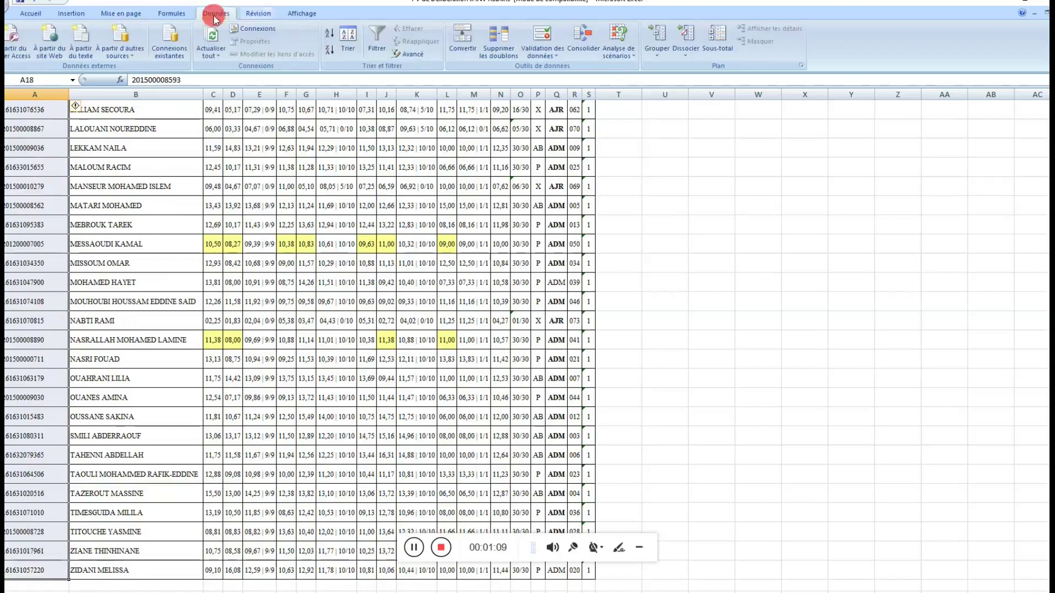
click(451, 36)
click(844, 388)
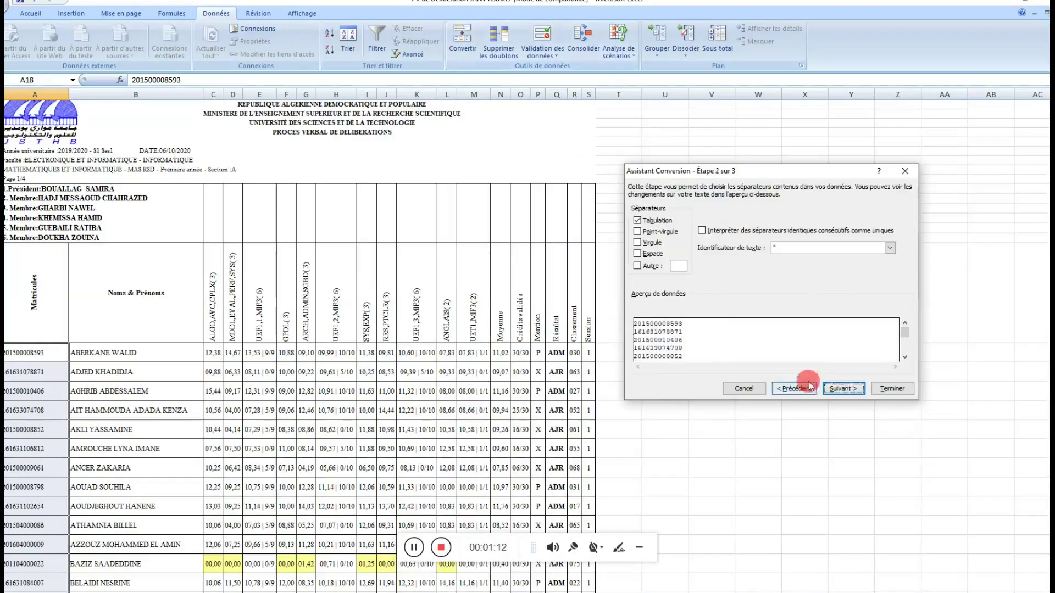
click(847, 392)
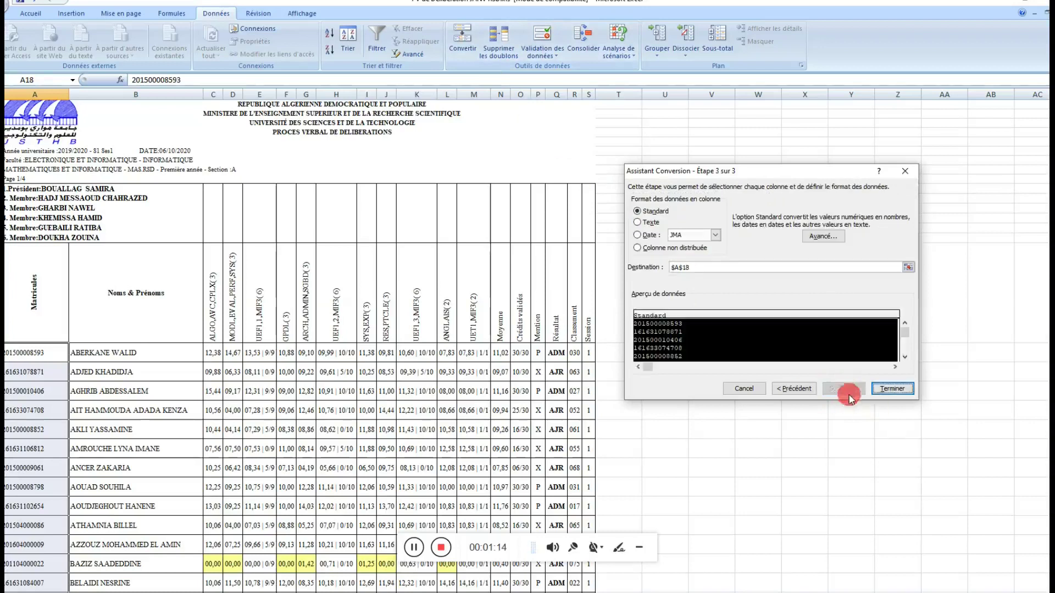
click(891, 389)
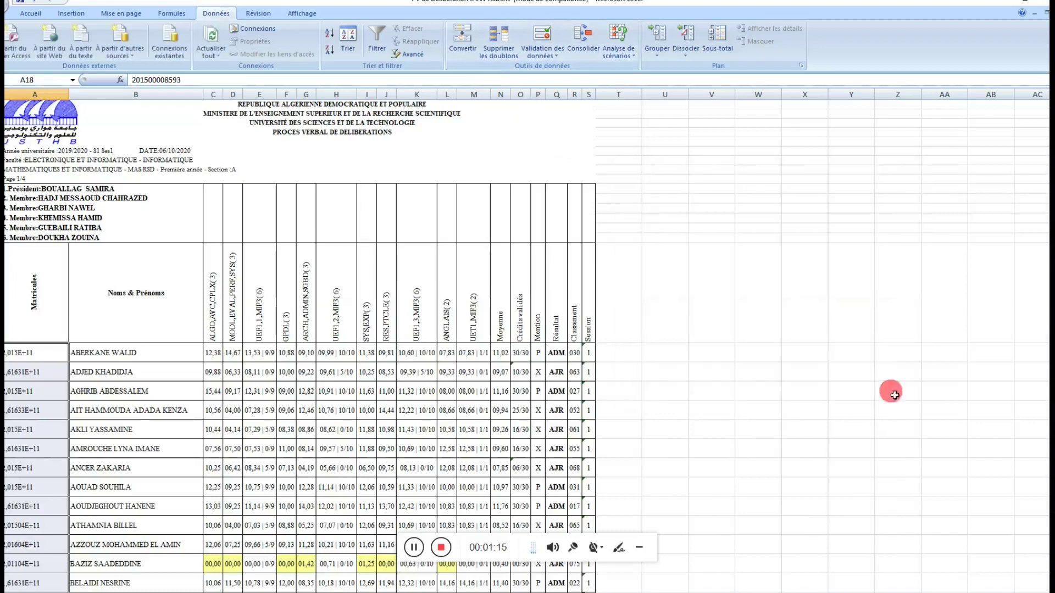
- Format the Matricules values as Nombre with no decimal places
click(40, 20)
click(527, 34)
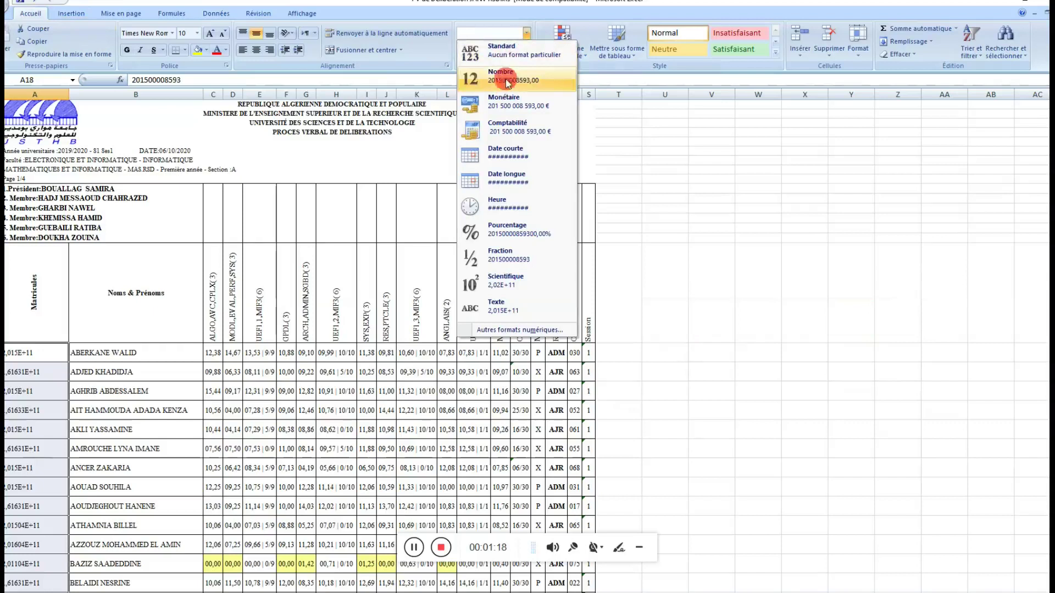
click(508, 81)
click(527, 53)
click(526, 52)
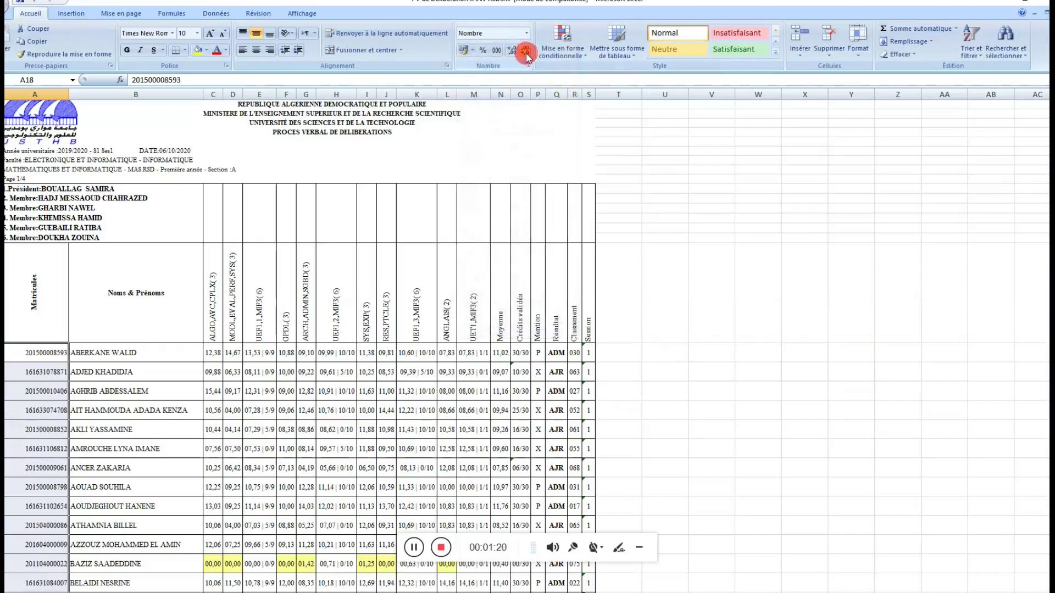
click(60, 359)
drag(60, 359, 59, 424)
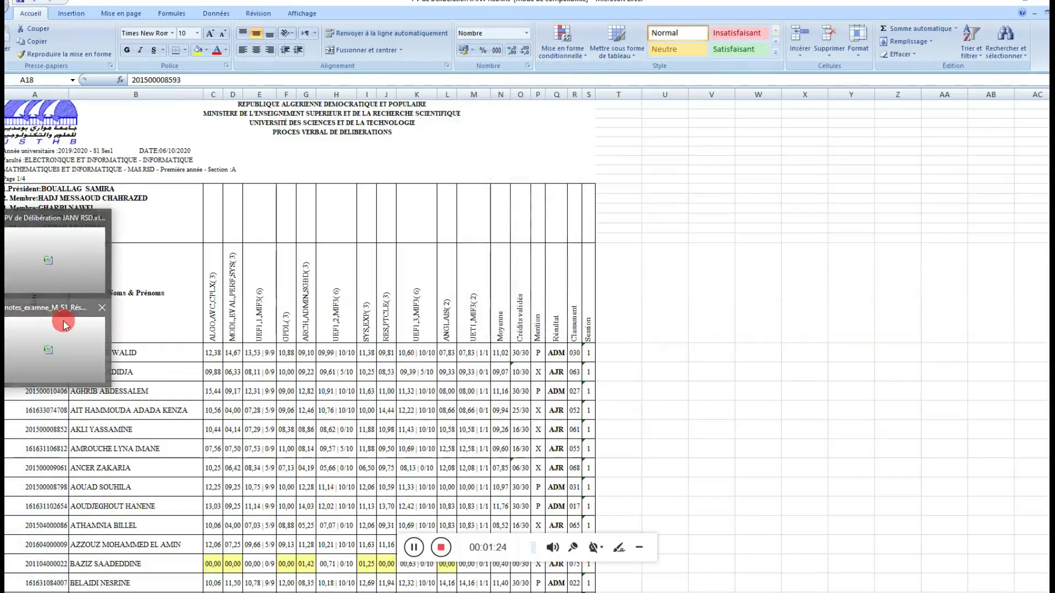
- Switch to the RéseauxEtProtocoles notes workbook and clear the faulty formula in the first Note cell, D2
click(52, 306)
click(336, 159)
click(332, 119)
key(Delete)
click(324, 173)
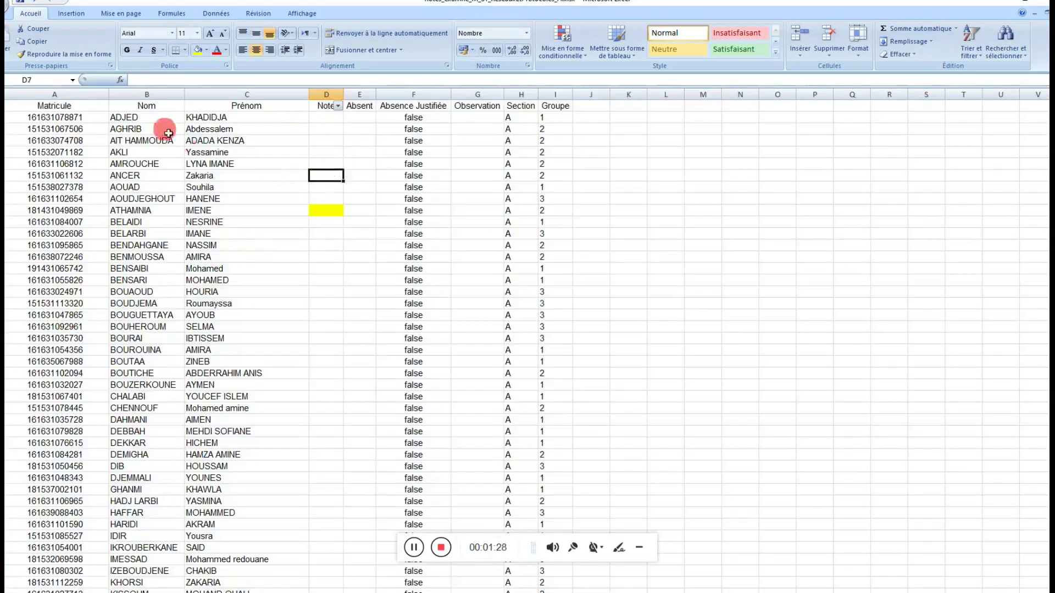
- Start a RECHERCHEV formula in D2 with the student's Matricule in A2 as the lookup value
click(330, 117)
click(245, 81)
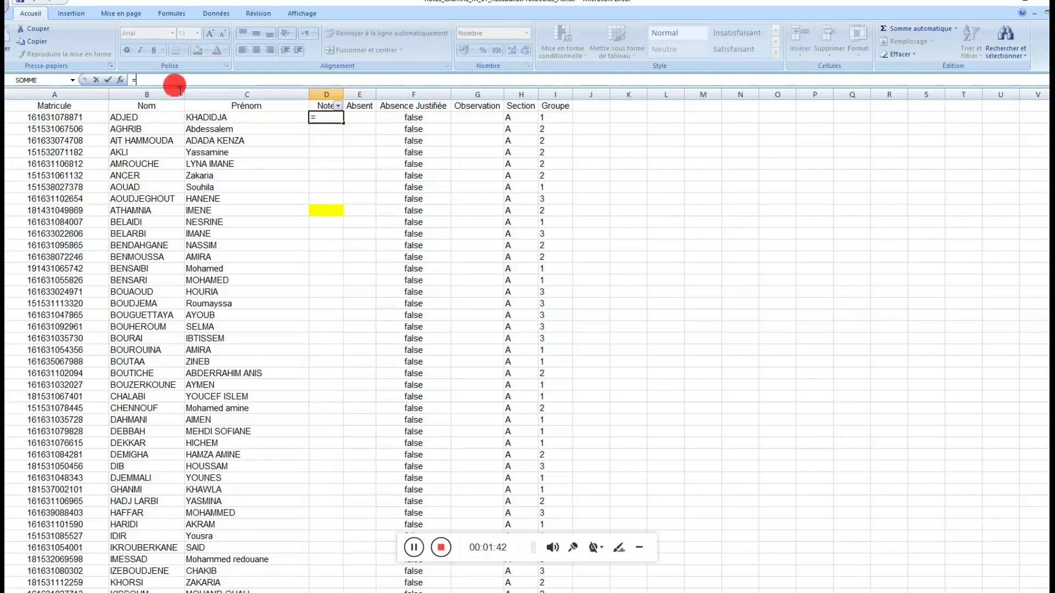
text(REC)
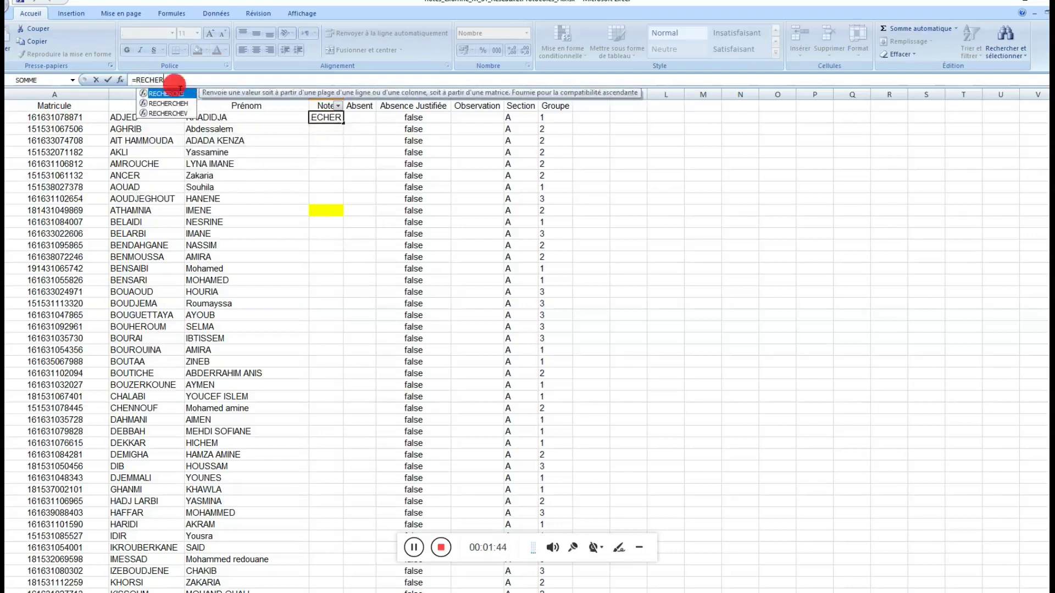
text(HER)
double_click(166, 113)
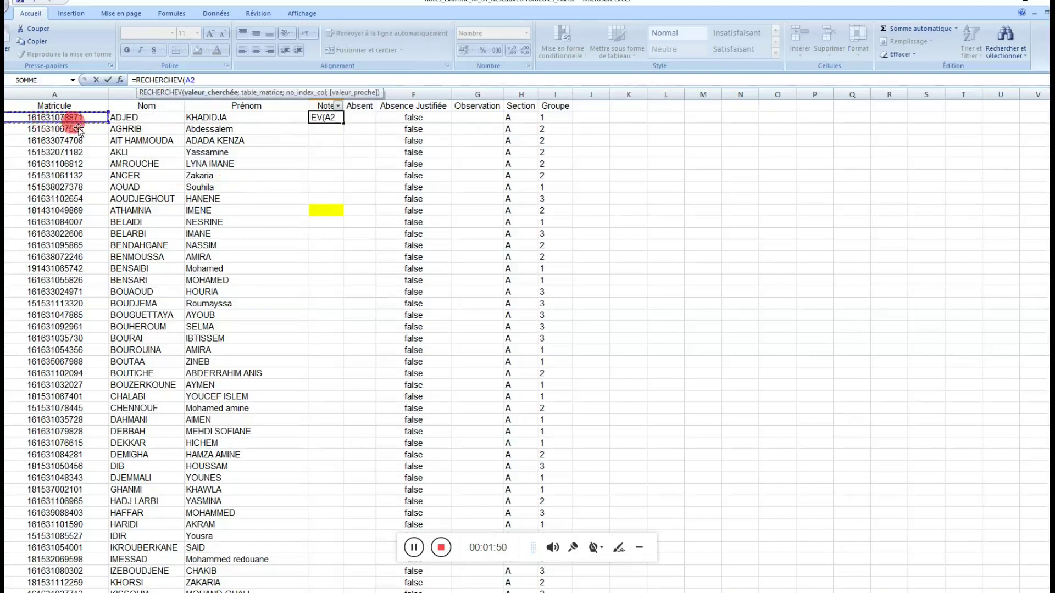
text(;)
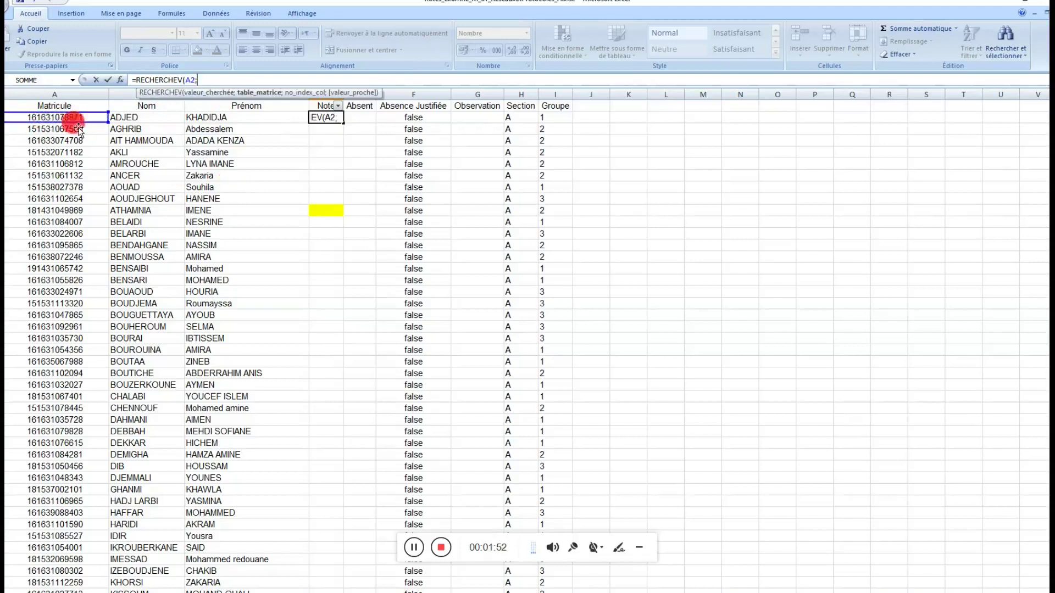
- Set the formula's lookup table to $A$18:$O$92 on the Procés_verbal sheet of PV de Délibération JANV RSD.xls
click(2, 299)
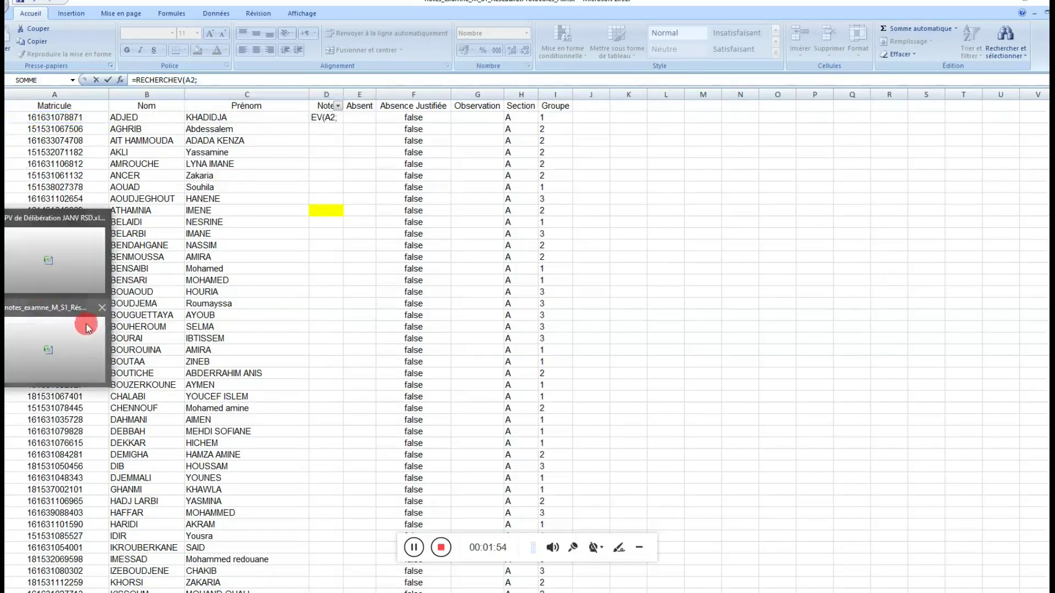
click(73, 275)
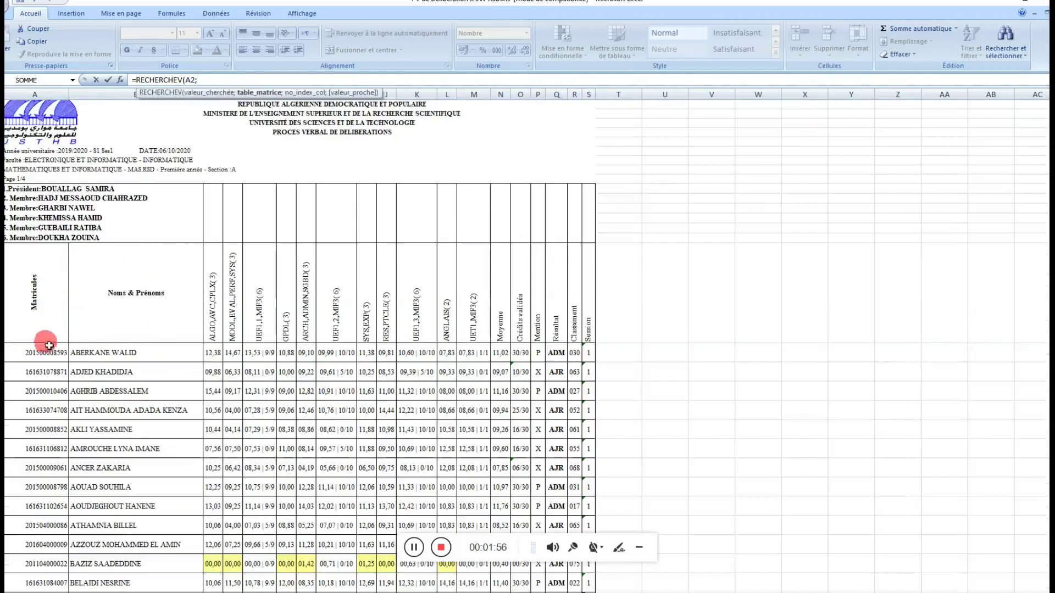
drag(33, 353, 526, 548)
scroll(294, 353, up, 17)
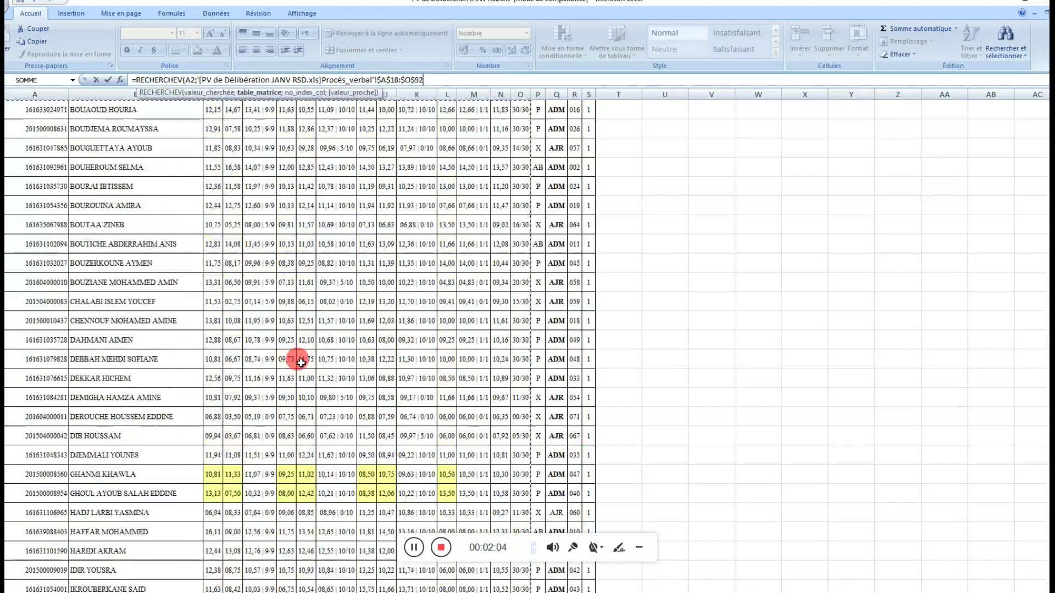
mouse_move(41, 265)
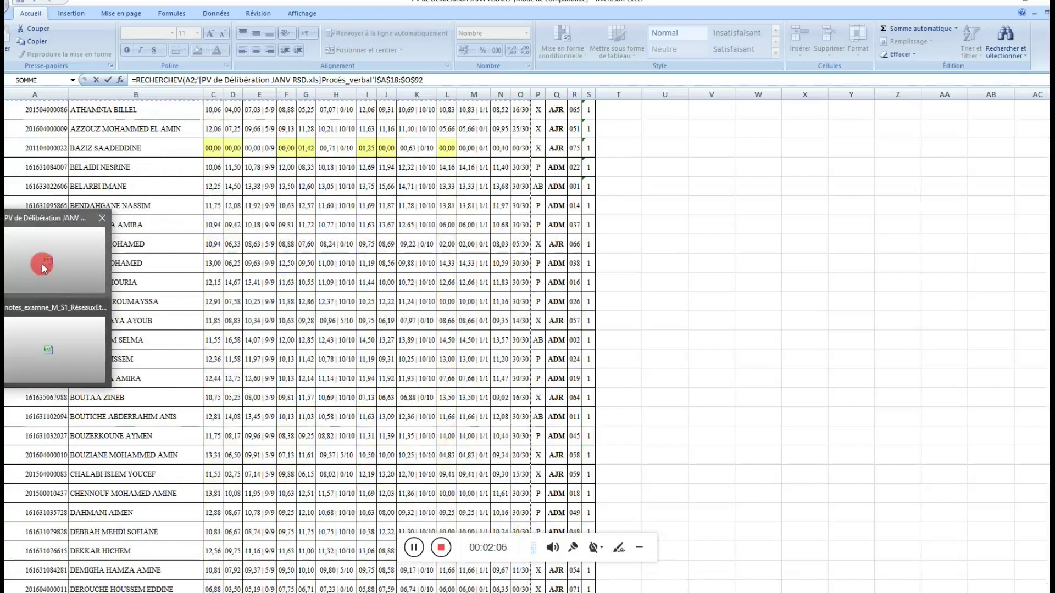
- Count the position of the RES,PTCLE(3) column starting from Matricules in the Procés_verbal headers, and return to the notes workbook
click(65, 334)
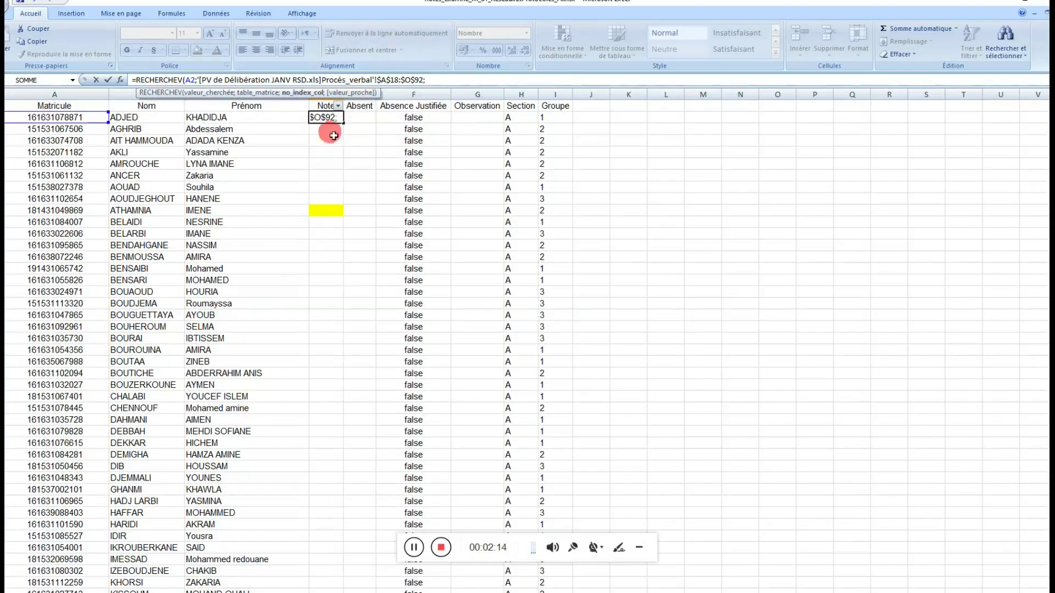
click(82, 255)
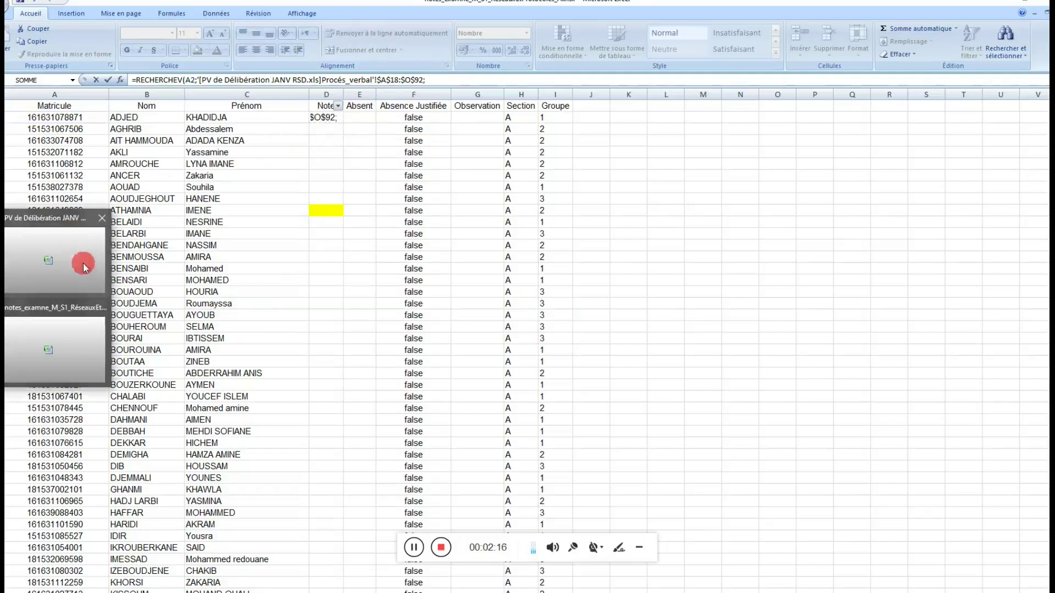
scroll(334, 273, up, 6)
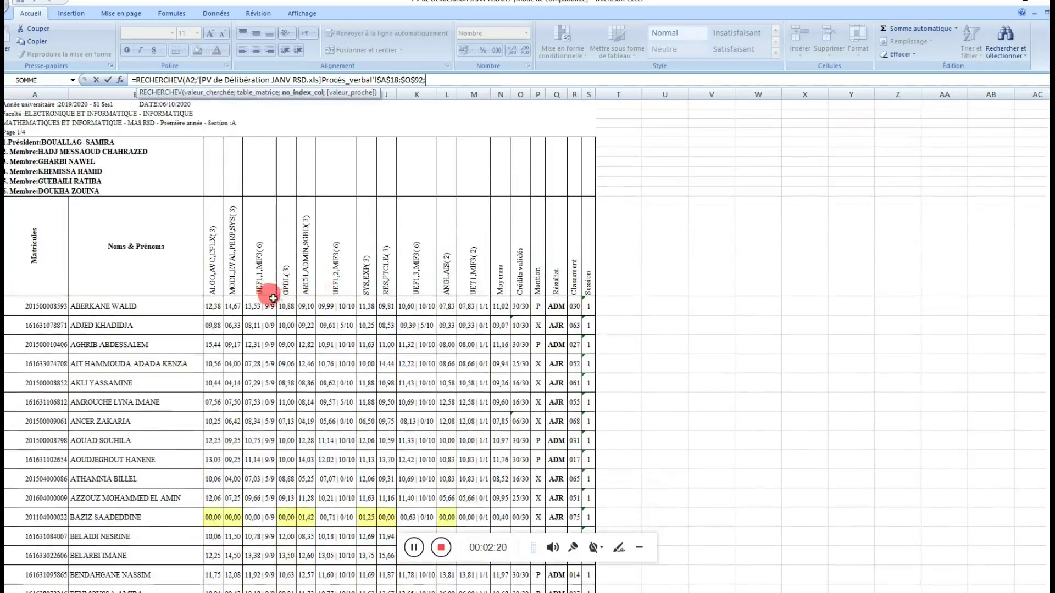
click(390, 260)
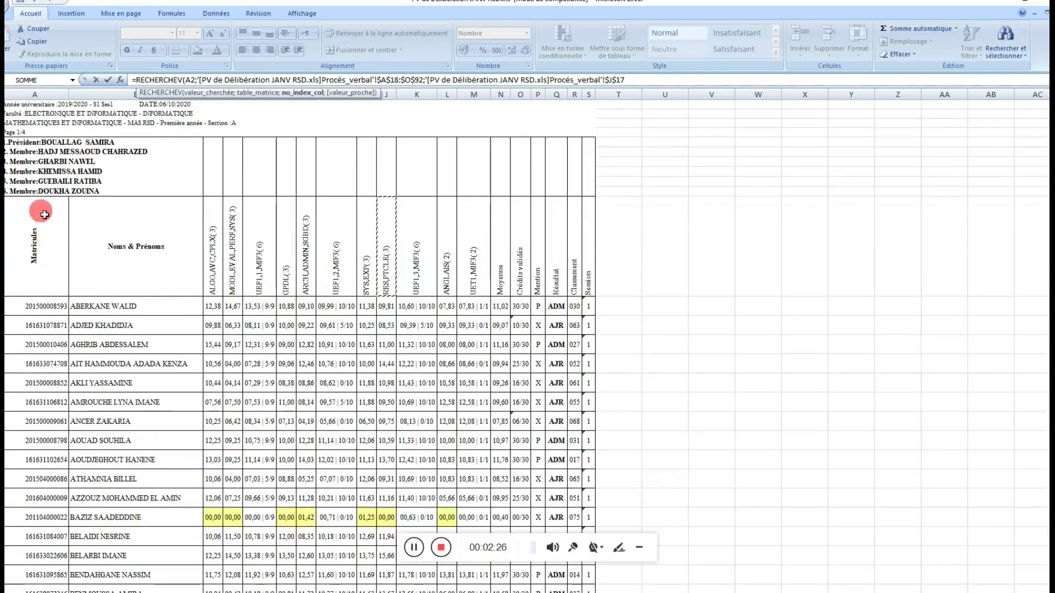
click(30, 236)
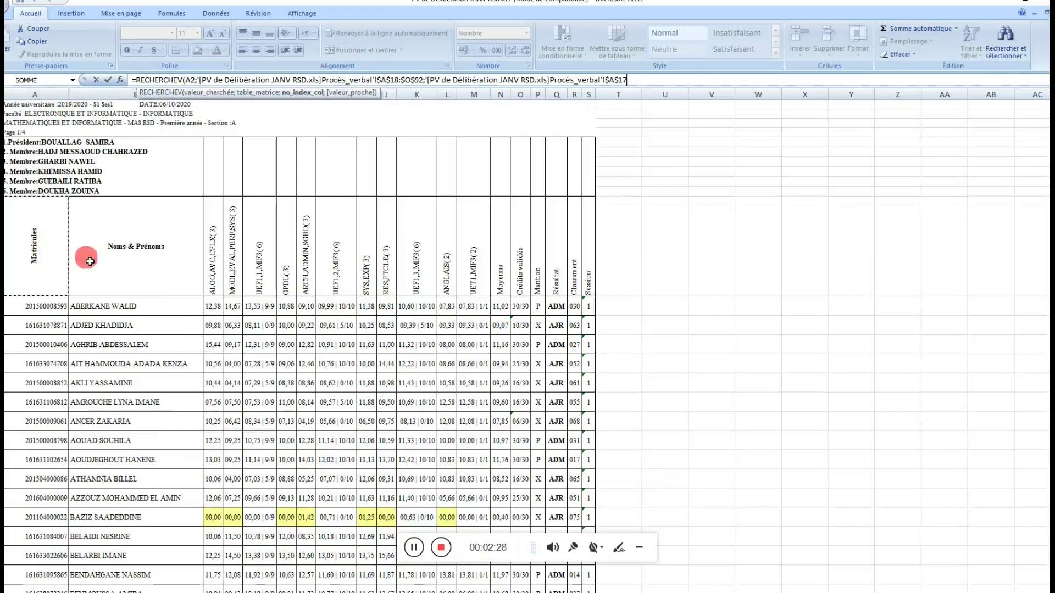
click(235, 240)
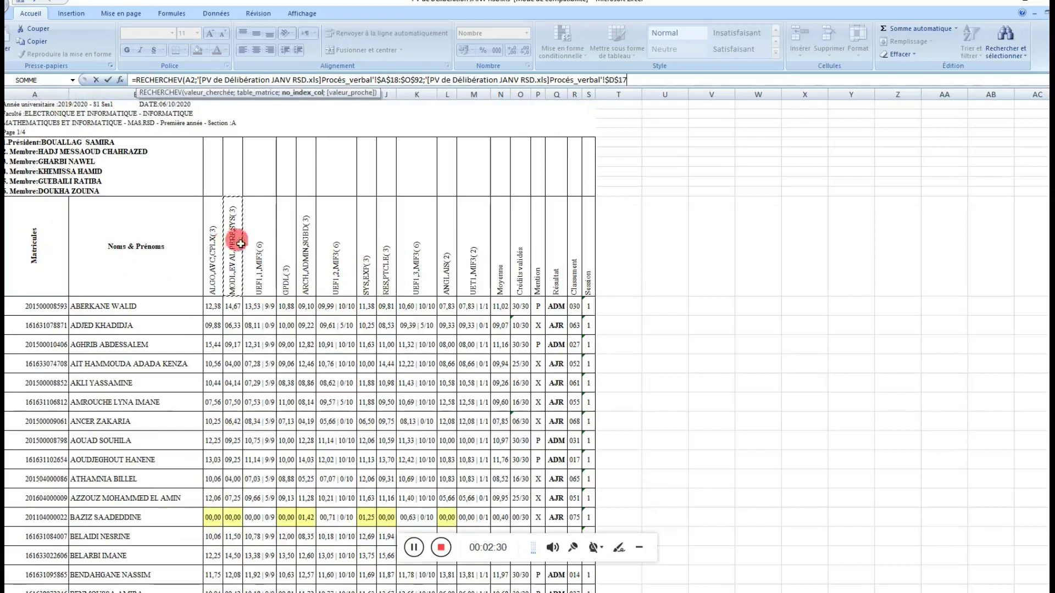
click(308, 248)
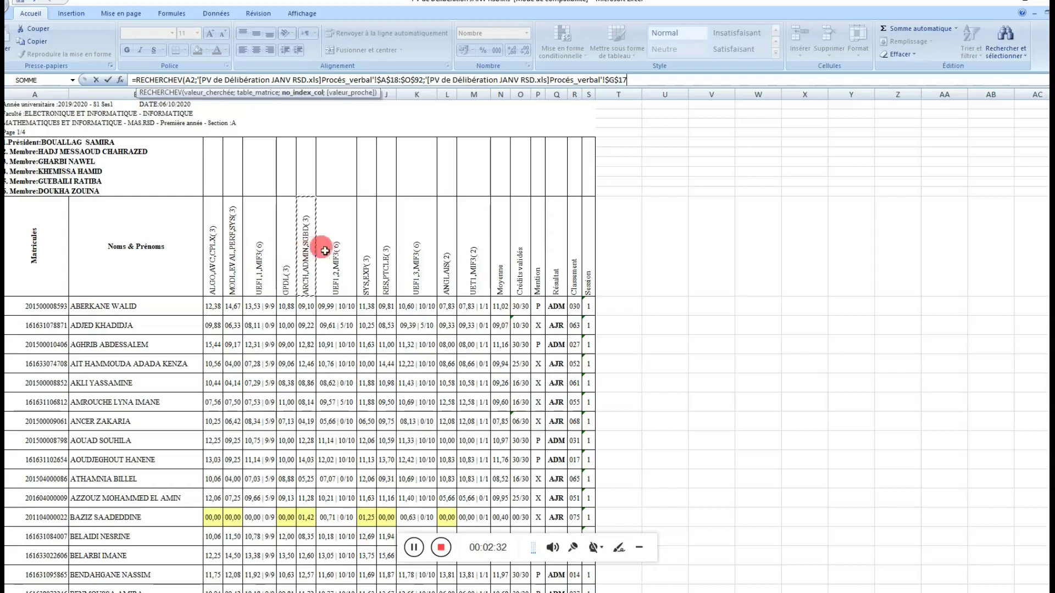
click(362, 230)
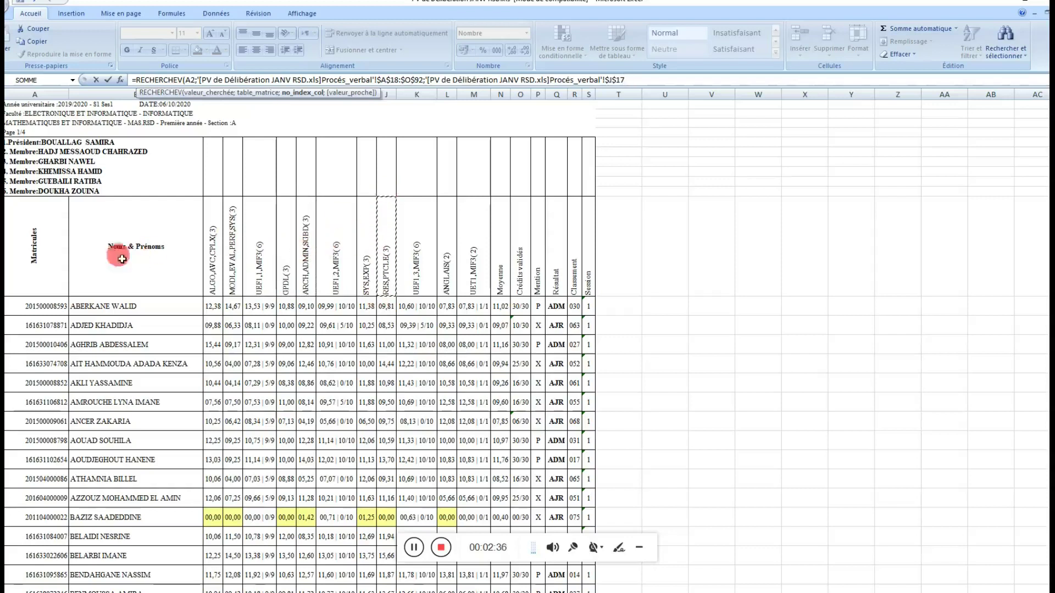
click(2, 297)
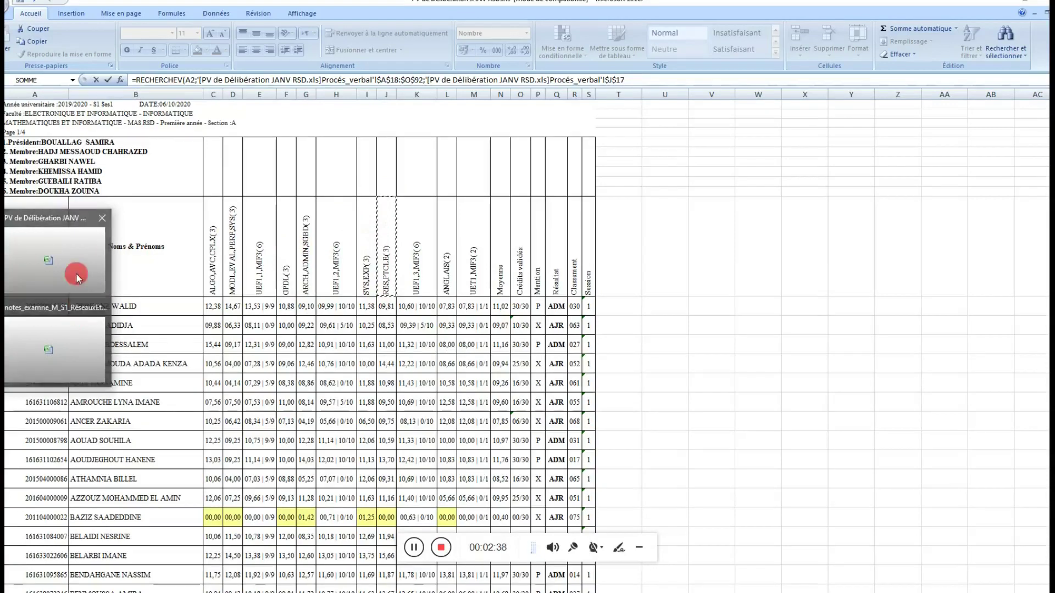
click(76, 303)
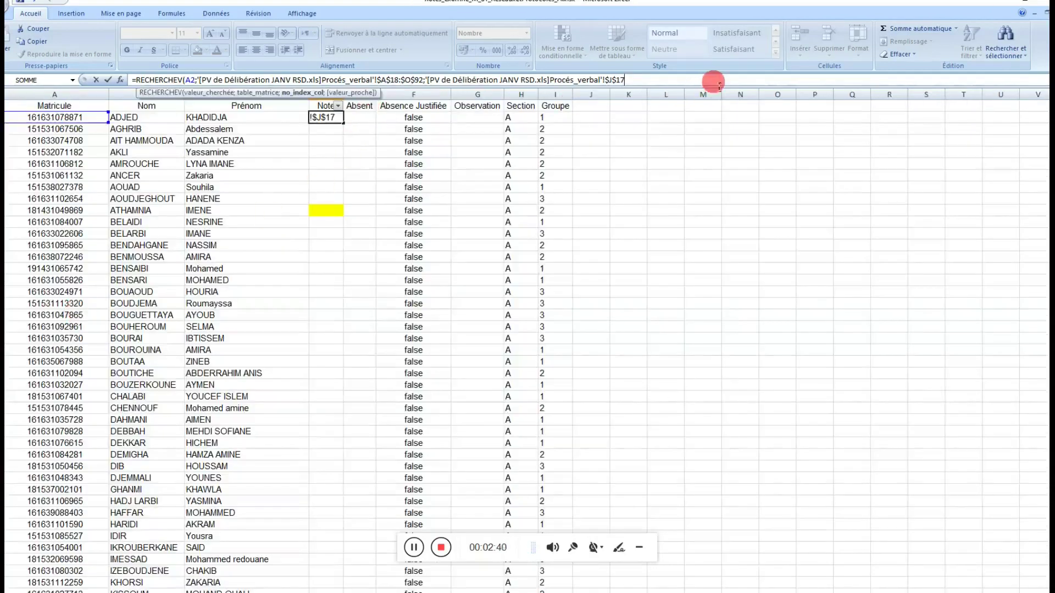
- Complete the RECHERCHEV formula in D2 with column index 10 and FAUX for an exact match, and close its parenthesis
text(;10)
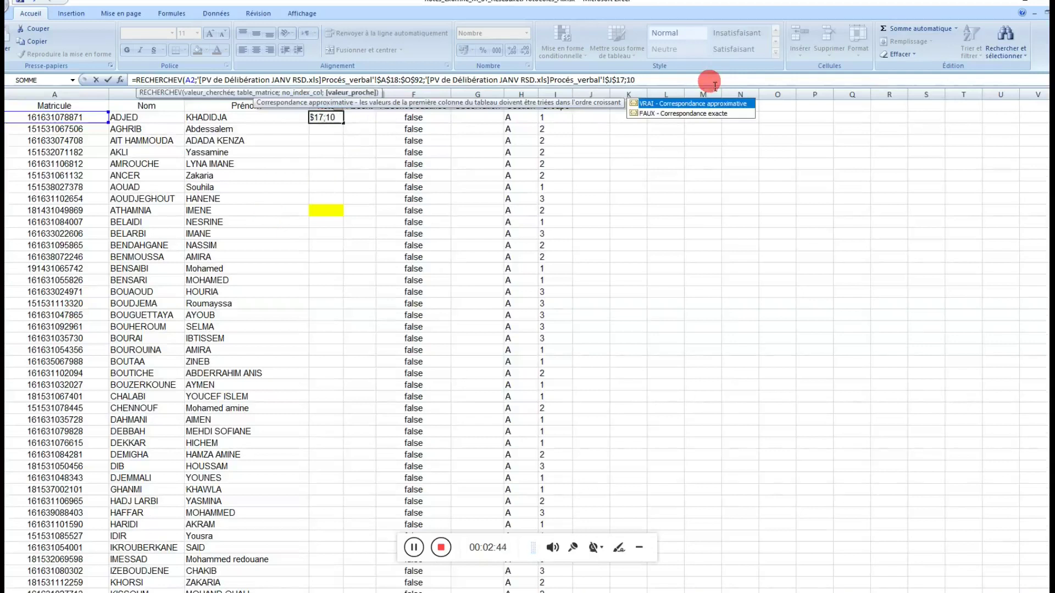
double_click(632, 80)
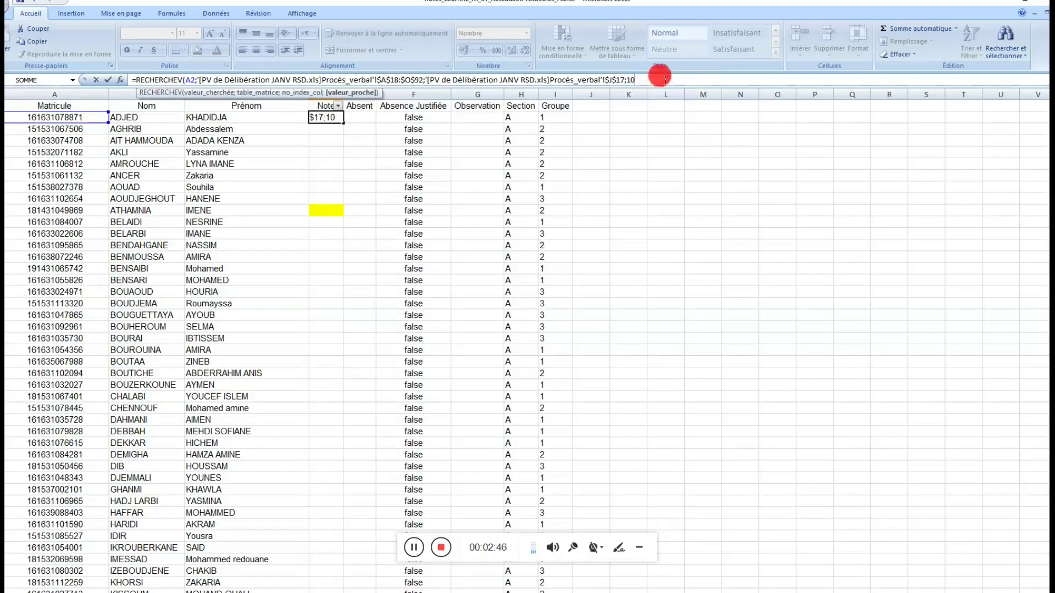
text(;)
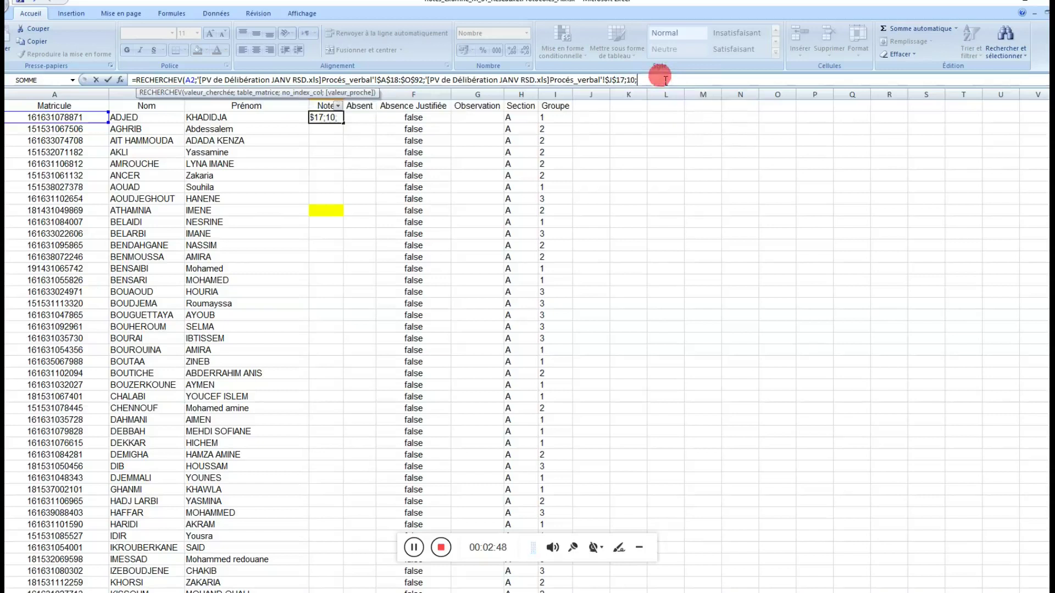
text(FAUX)
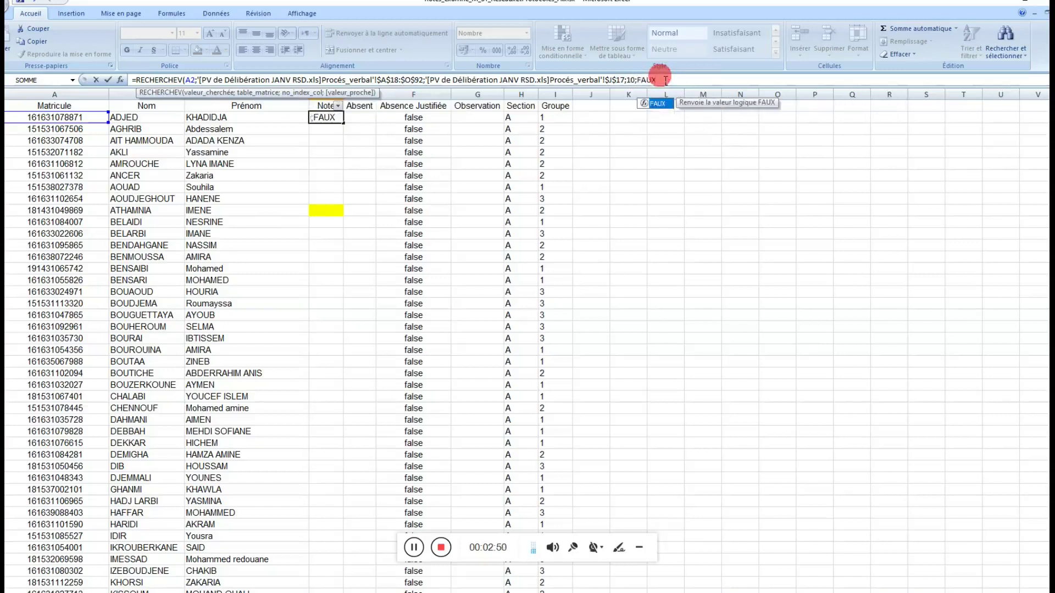
text())
click(664, 80)
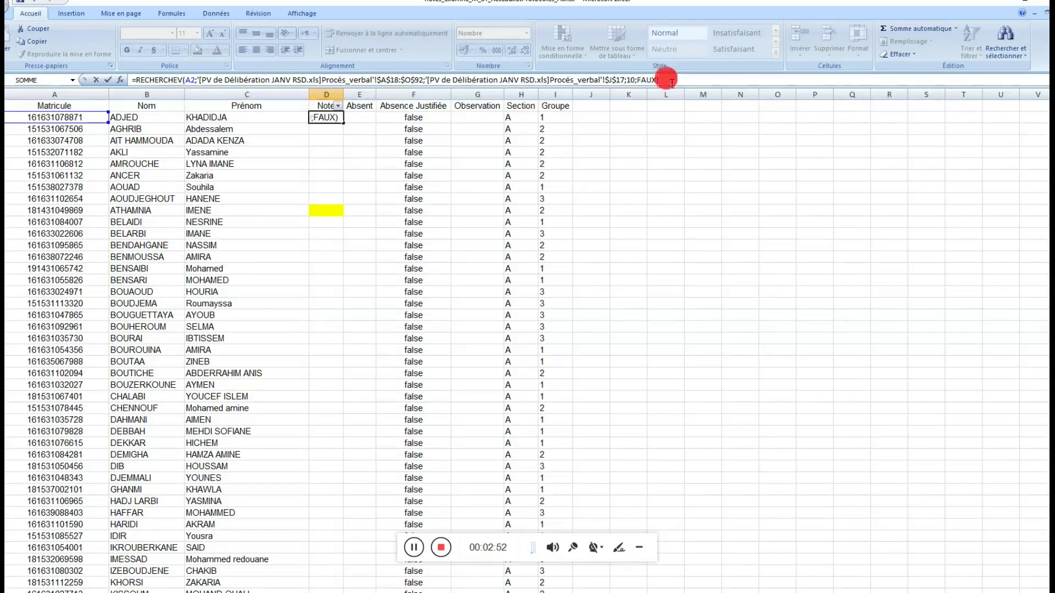
- Validate the D2 formula without the stray $J$17 reference, so that column index 10 directly follows the lookup table
key(Return)
click(491, 342)
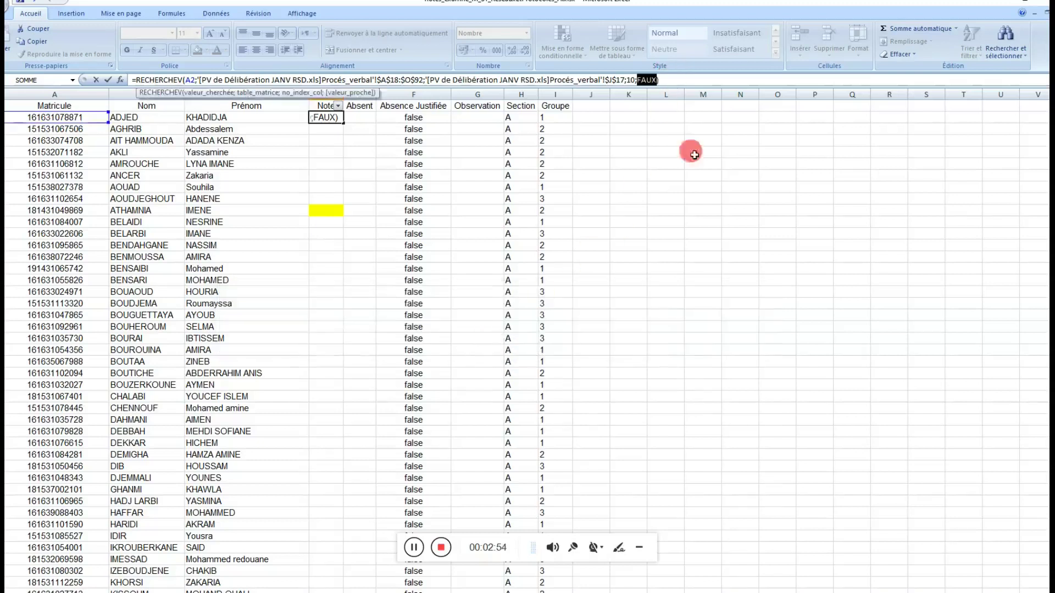
key(Return)
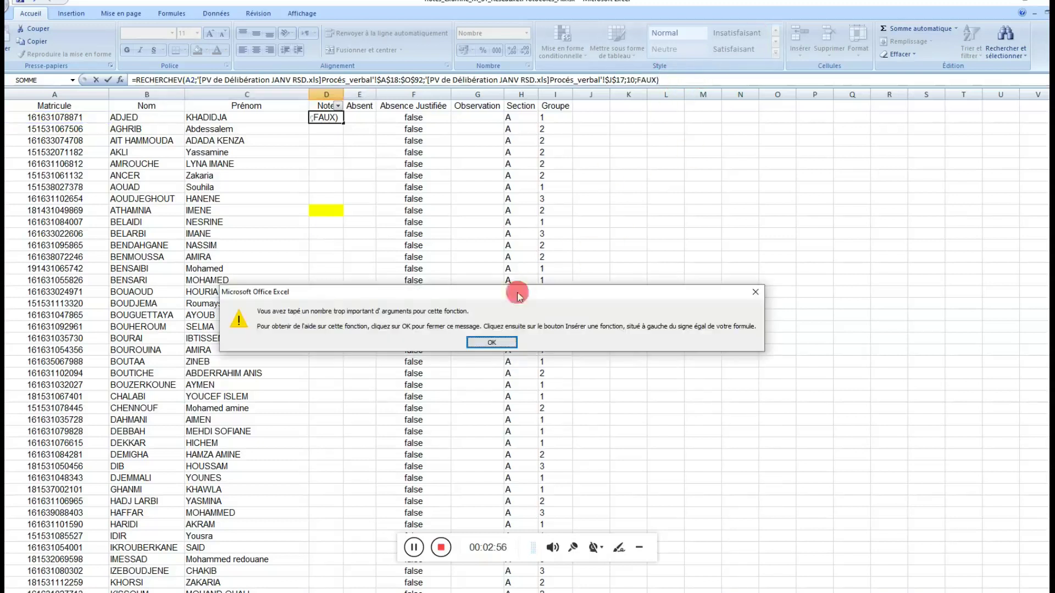
click(497, 341)
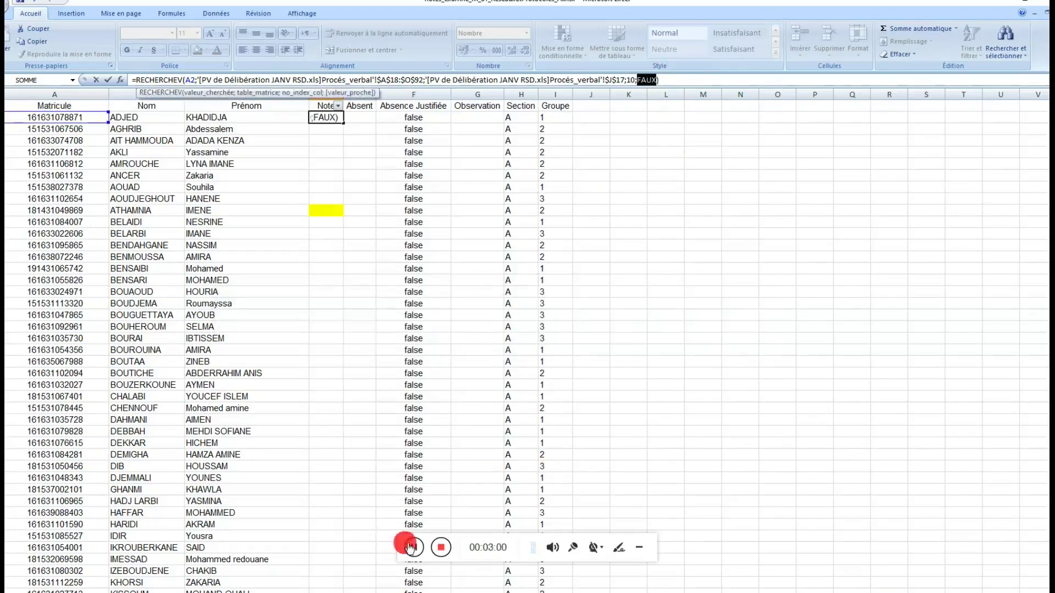
key(Escape)
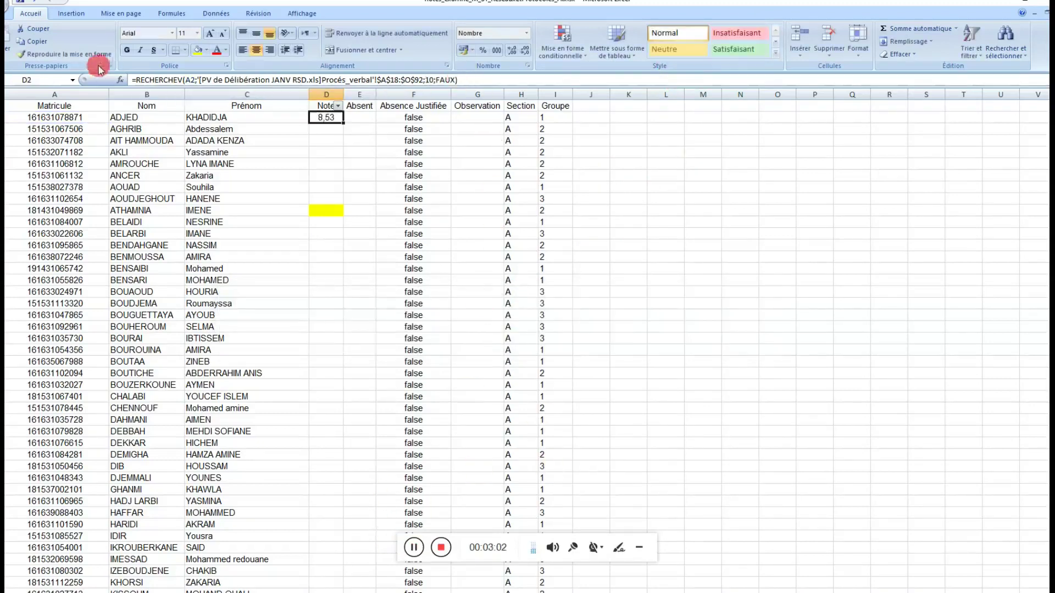
- Review each argument of the D2 formula: the lookup value, the lookup table, the column index and the match type
click(189, 82)
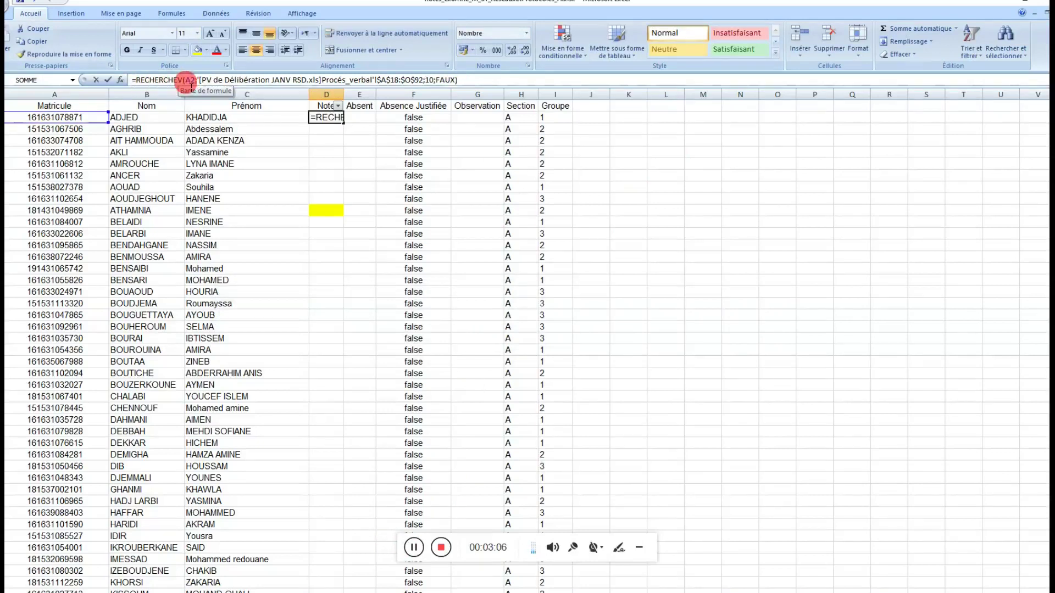
double_click(190, 80)
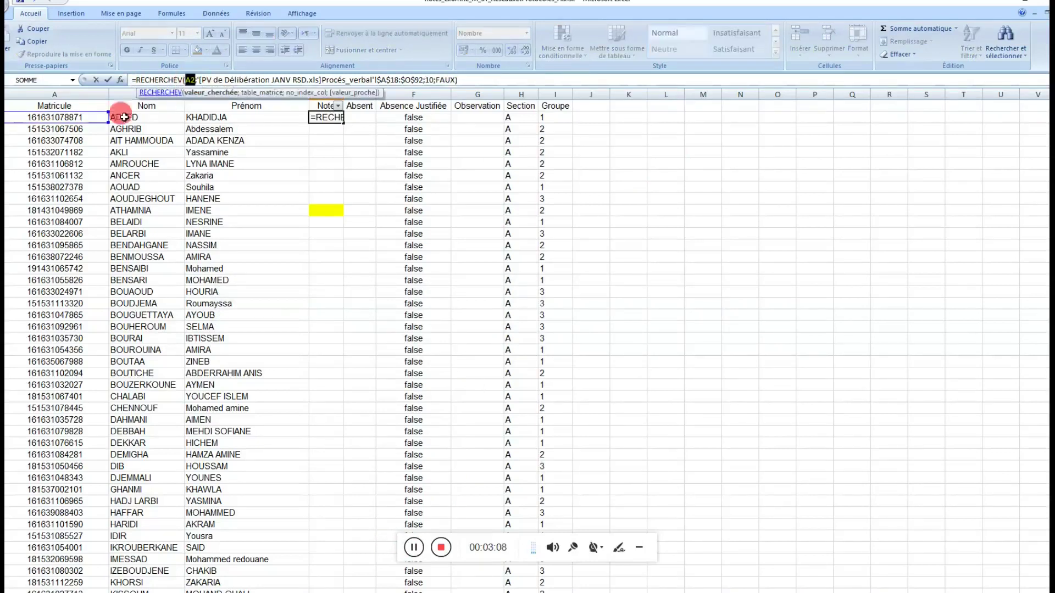
click(196, 79)
text(;)
drag(199, 79, 430, 85)
click(430, 82)
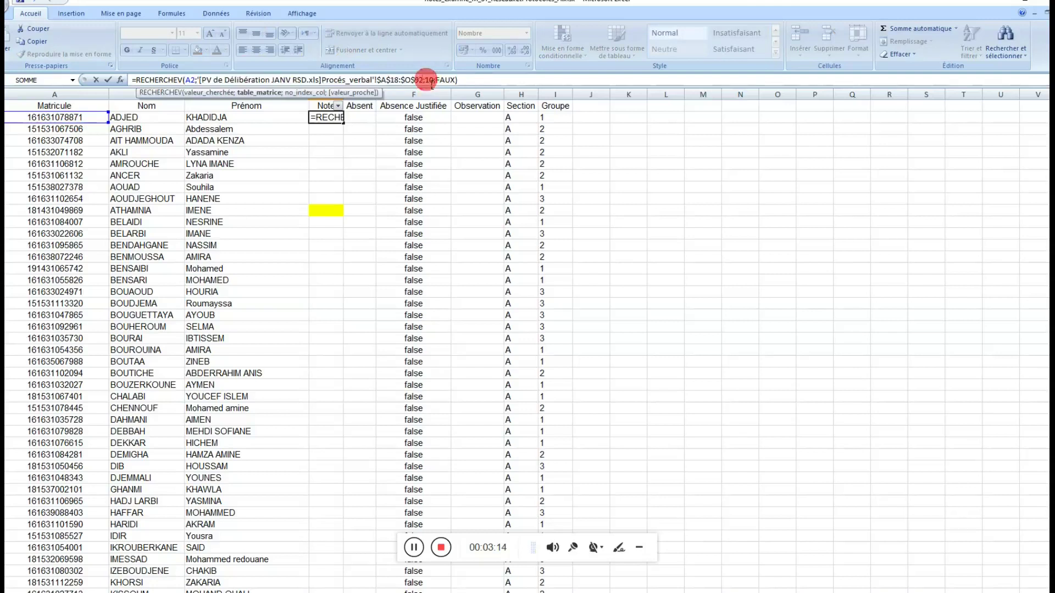
drag(438, 84, 437, 82)
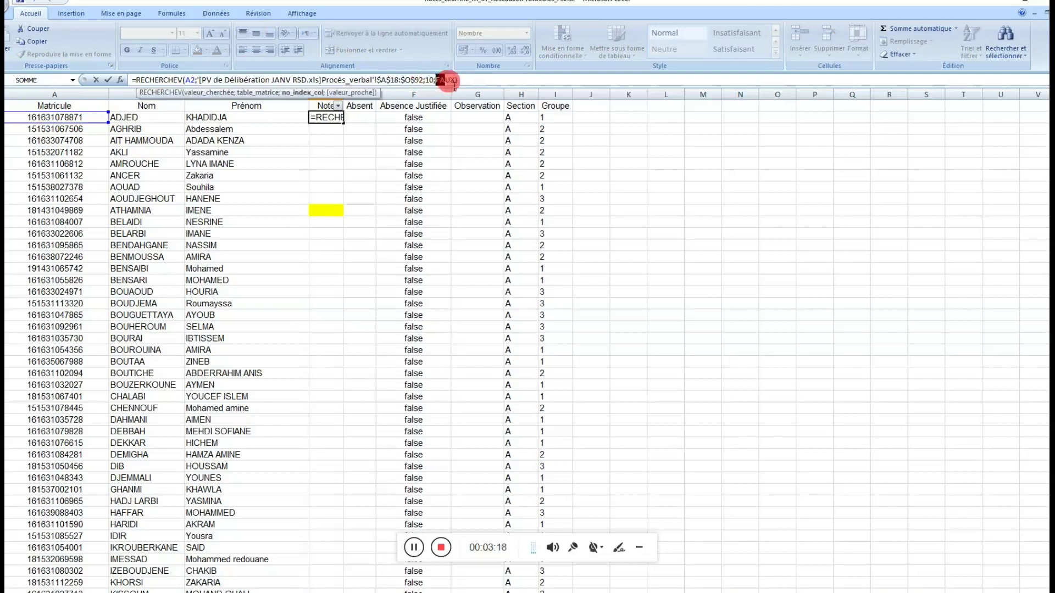
click(458, 82)
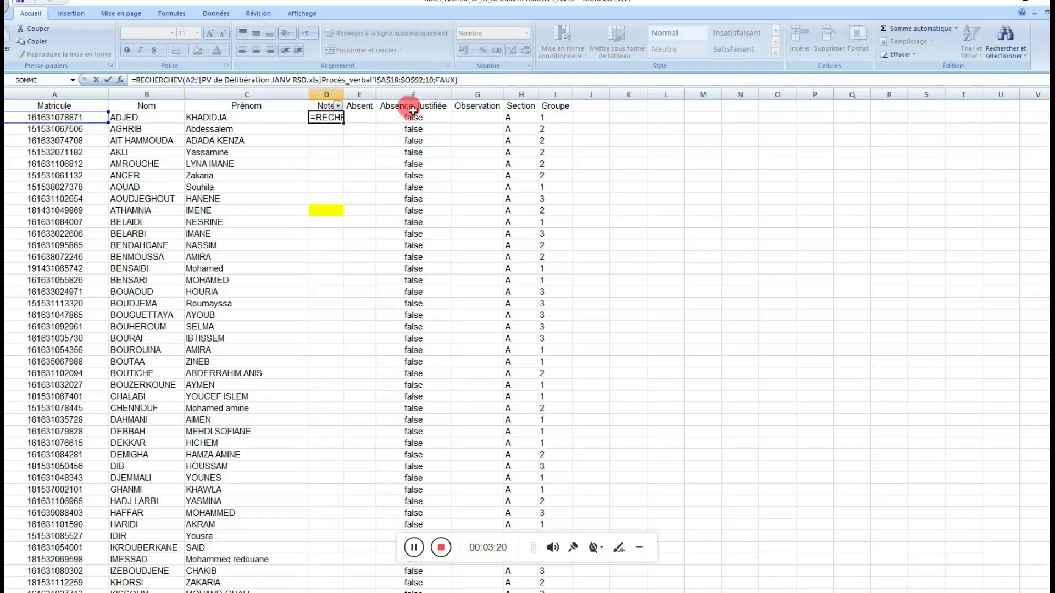
key(Return)
- Convert the Matricule values in A2:A69 with the Convertir wizard, using no separators and the default settings
drag(77, 117, 71, 544)
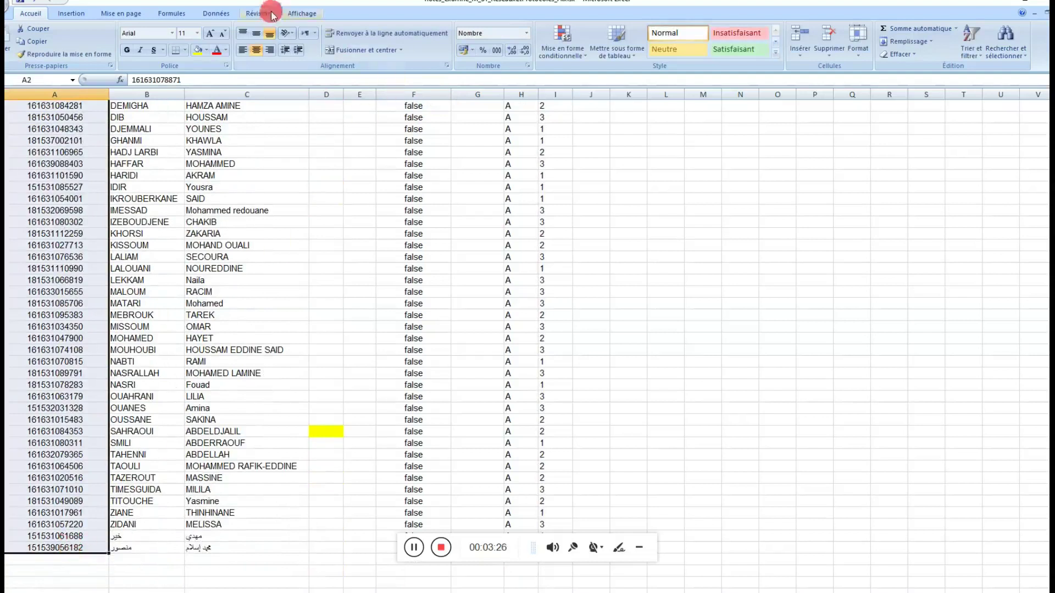
click(225, 12)
click(471, 52)
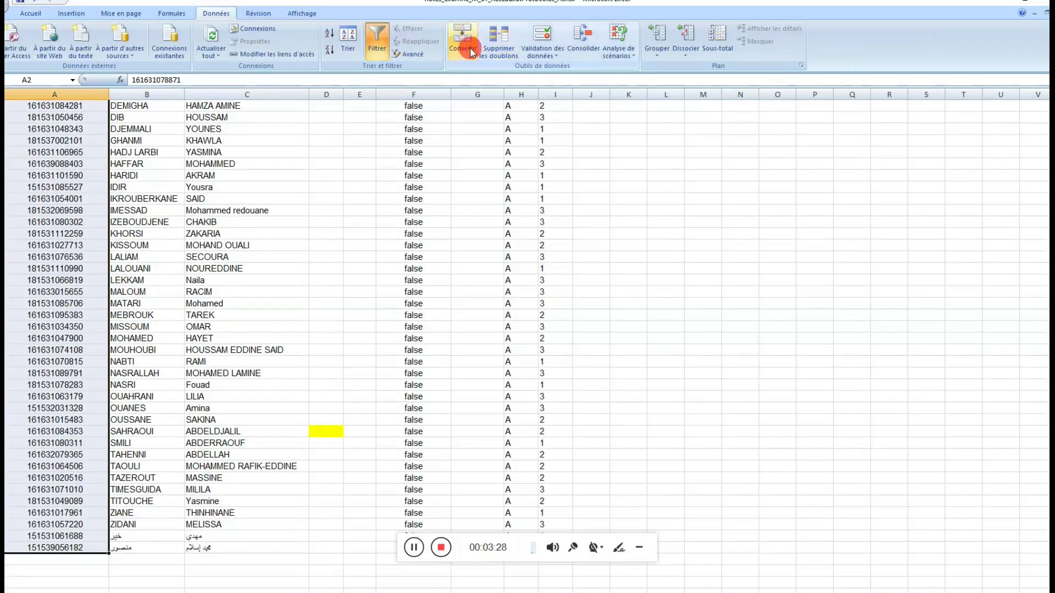
click(844, 385)
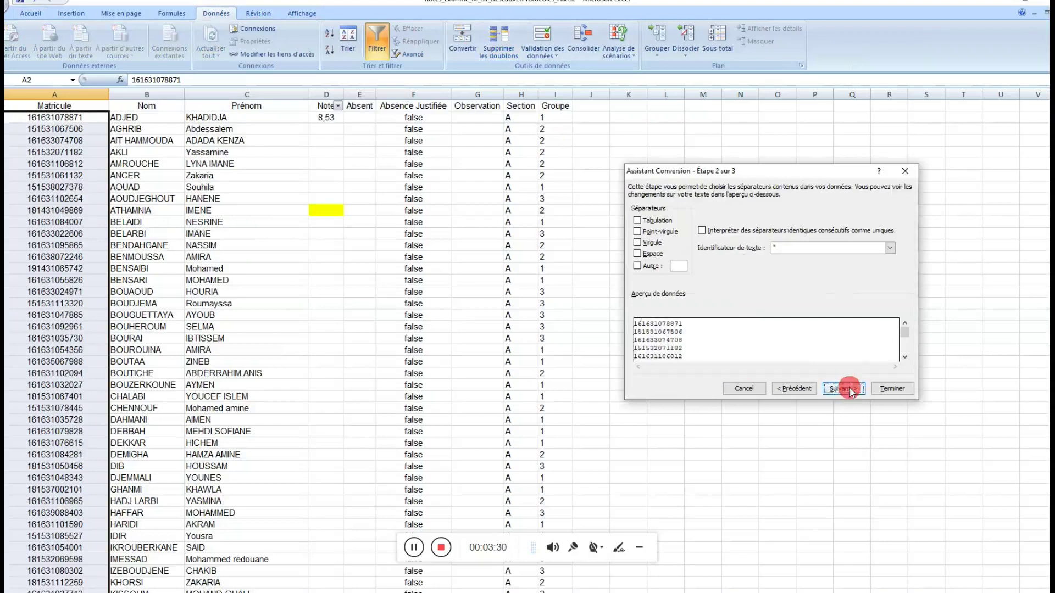
click(854, 388)
click(885, 390)
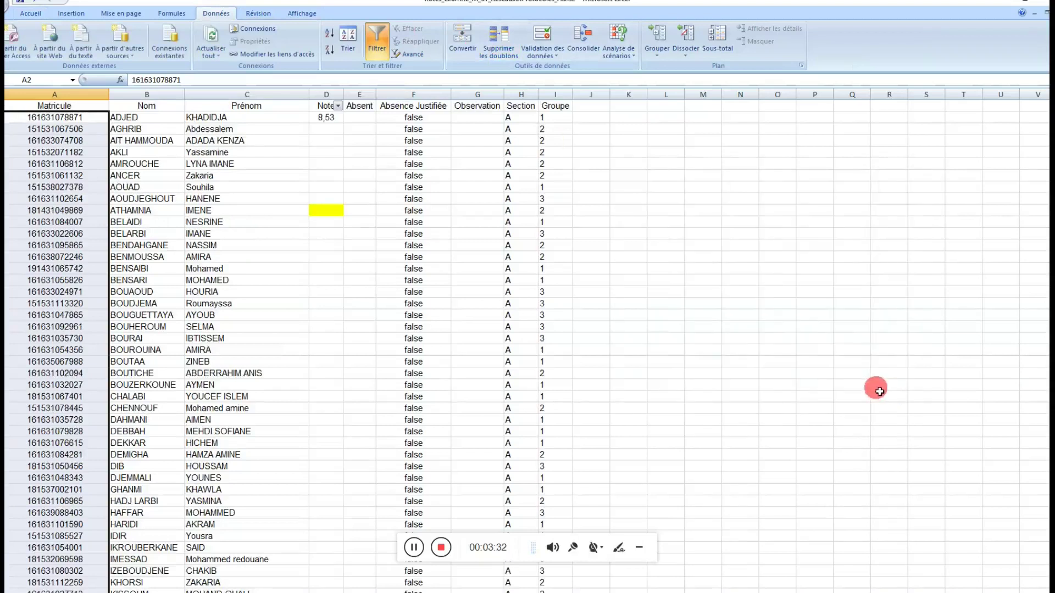
- Fill the RECHERCHEV formula from D2 down the Note column to the last student, row 69
click(323, 117)
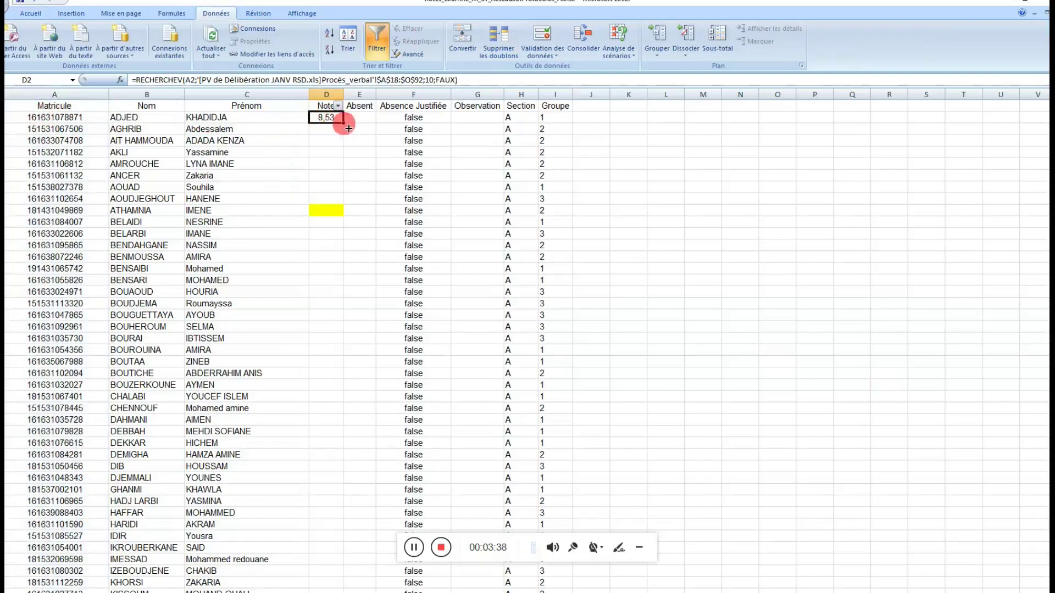
drag(349, 129, 344, 577)
scroll(347, 471, up, 4)
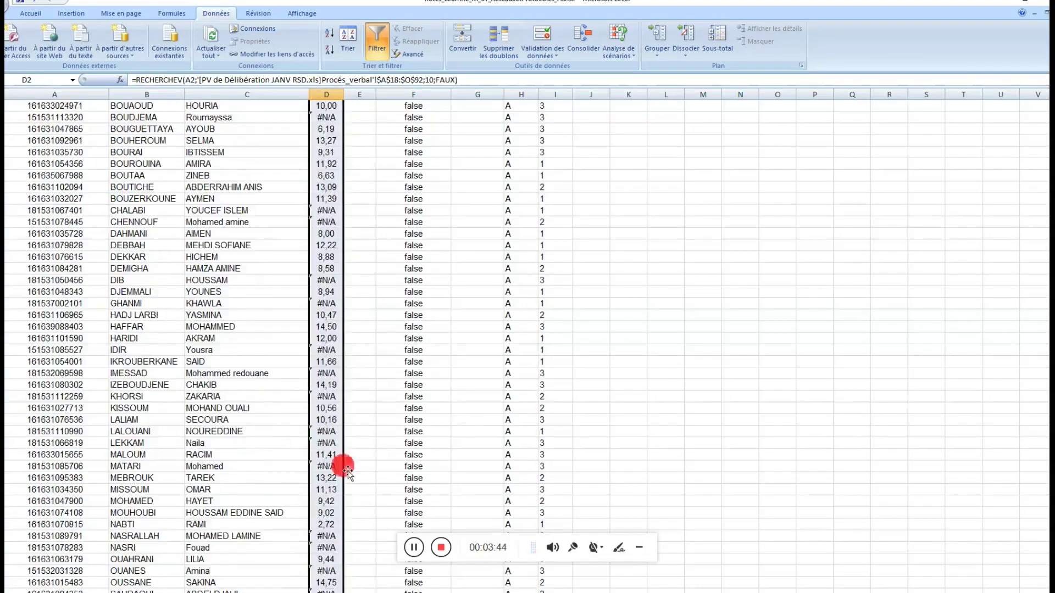
scroll(347, 453, up, 5)
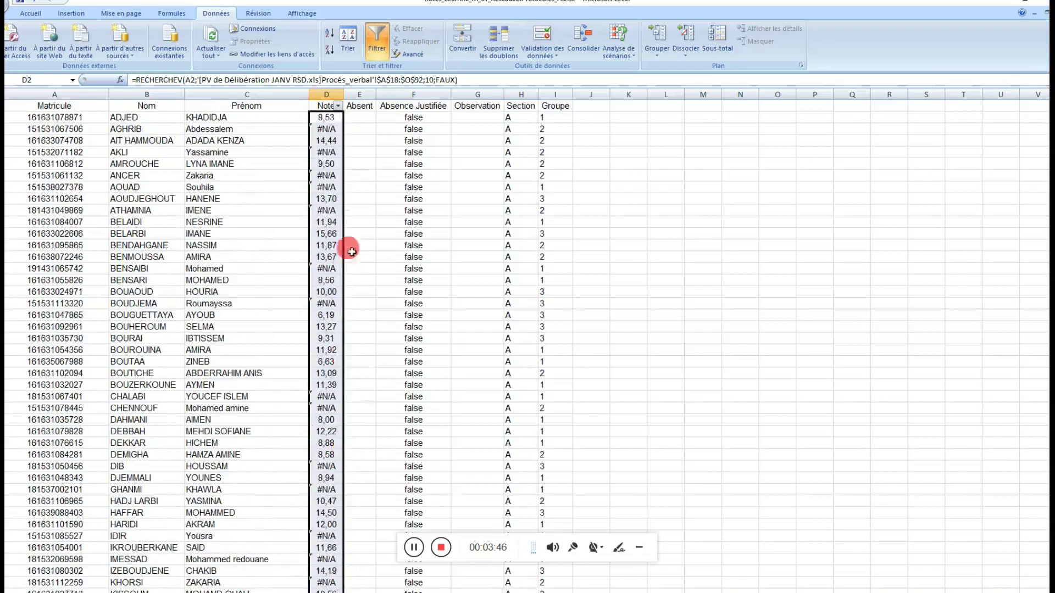
- Examine the #N/A results in the Note column and the Matricules of the students concerned, down to the end of the list
click(336, 175)
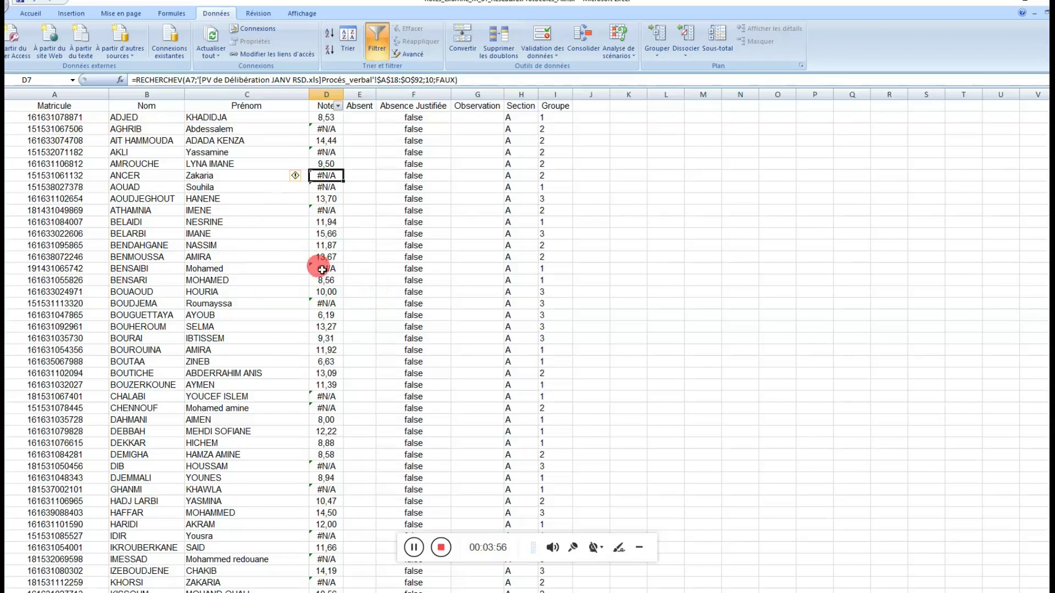
click(65, 130)
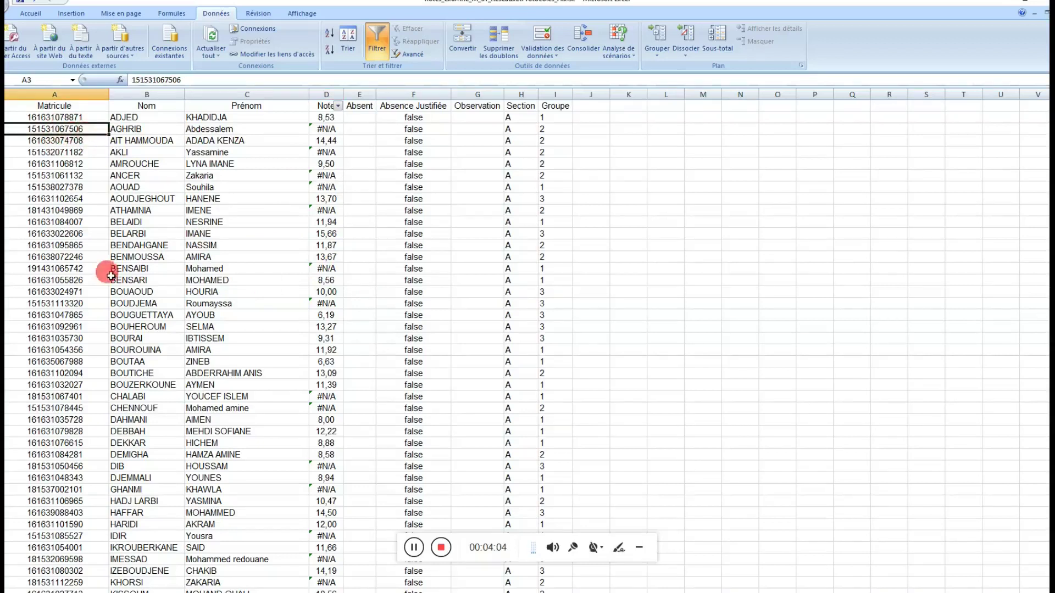
scroll(112, 275, down, 12)
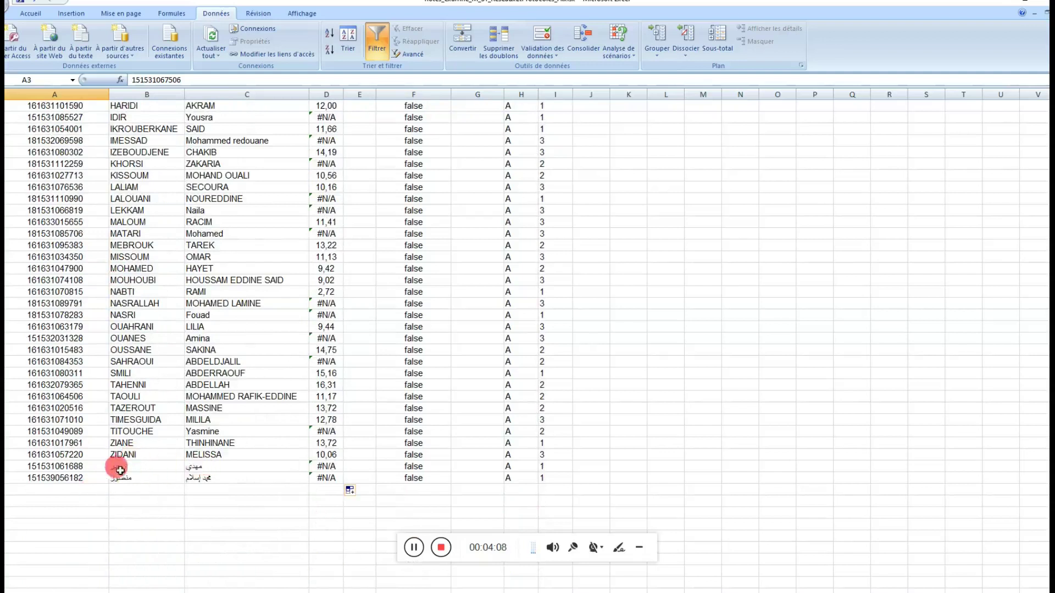
click(49, 468)
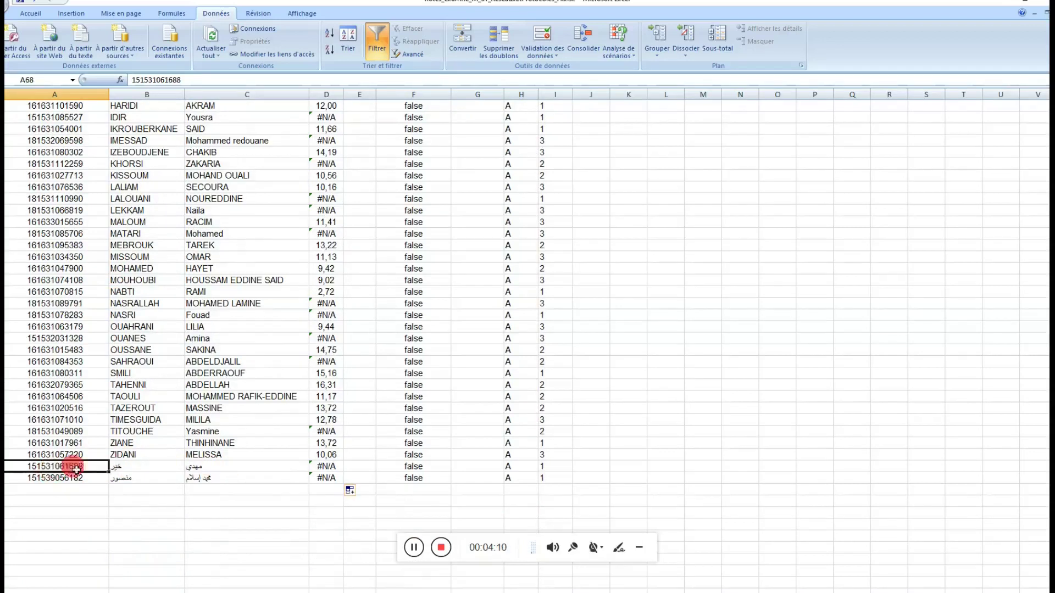
- Copy the Matricule in A68 over the matching student's number in A65 of the PV de Délibération workbook, and check the grade in D68
key(ctrl+c)
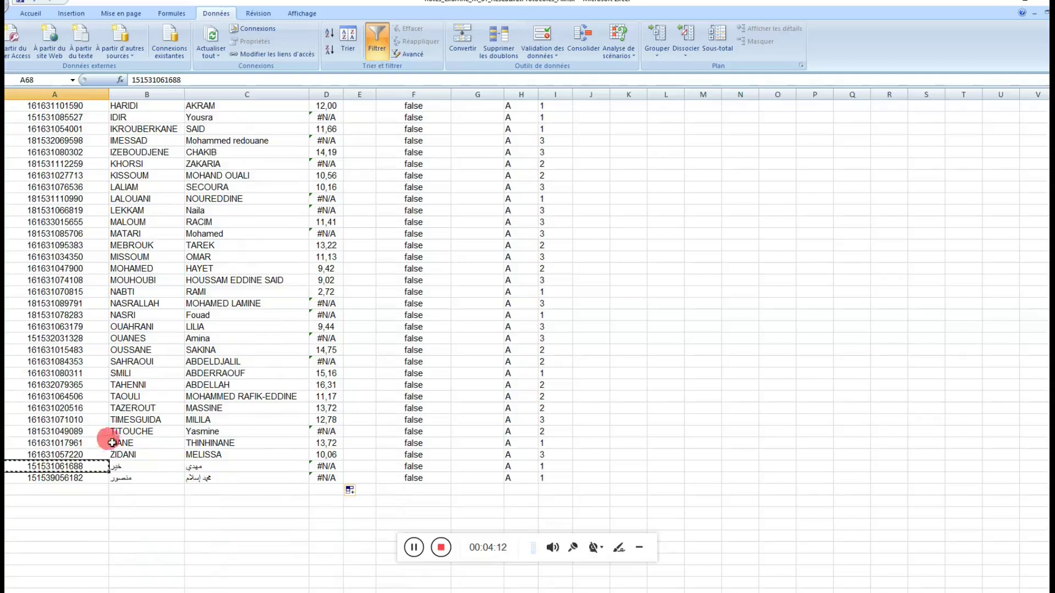
mouse_move(4, 314)
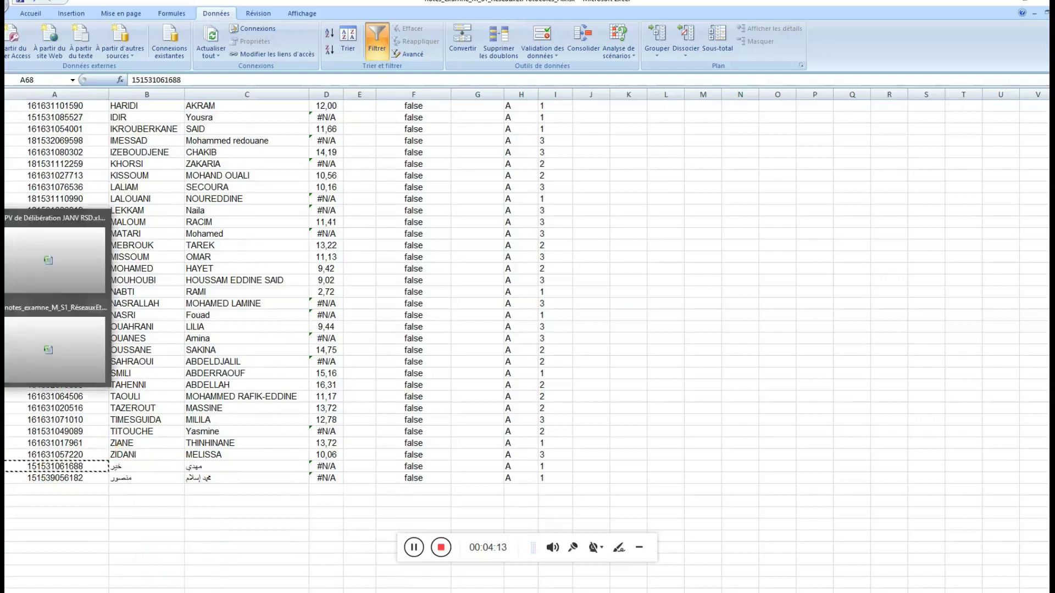
click(70, 287)
scroll(131, 324, down, 4)
scroll(130, 323, up, 6)
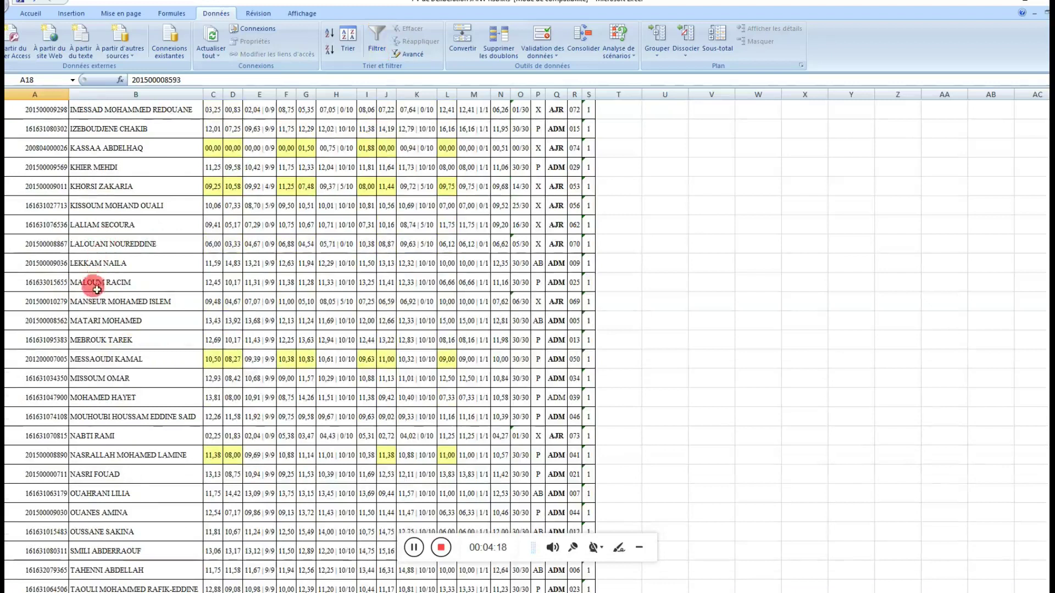
scroll(103, 342, up, 1)
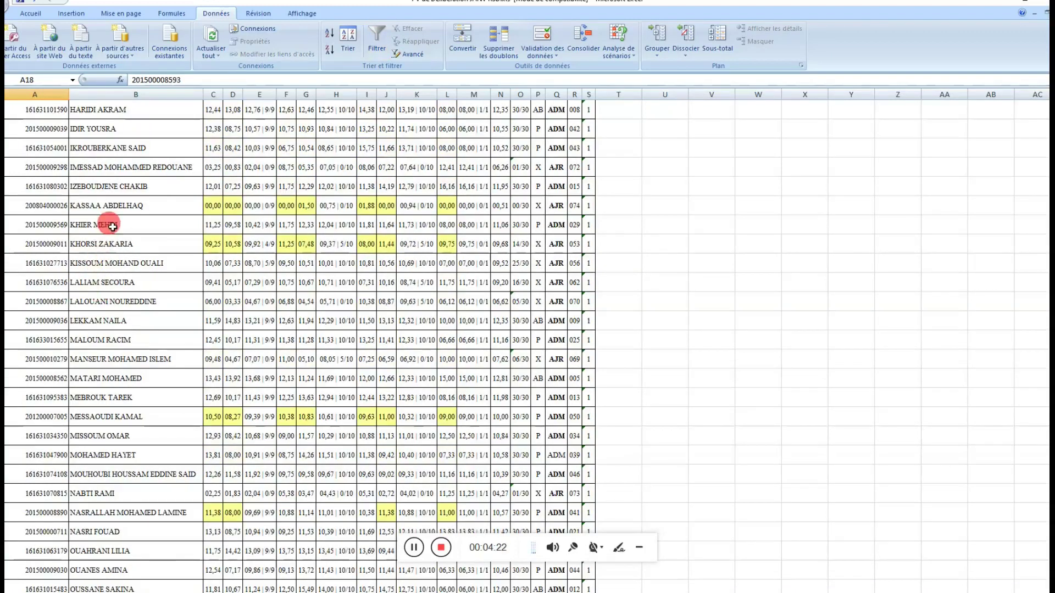
click(35, 227)
key(ctrl+v)
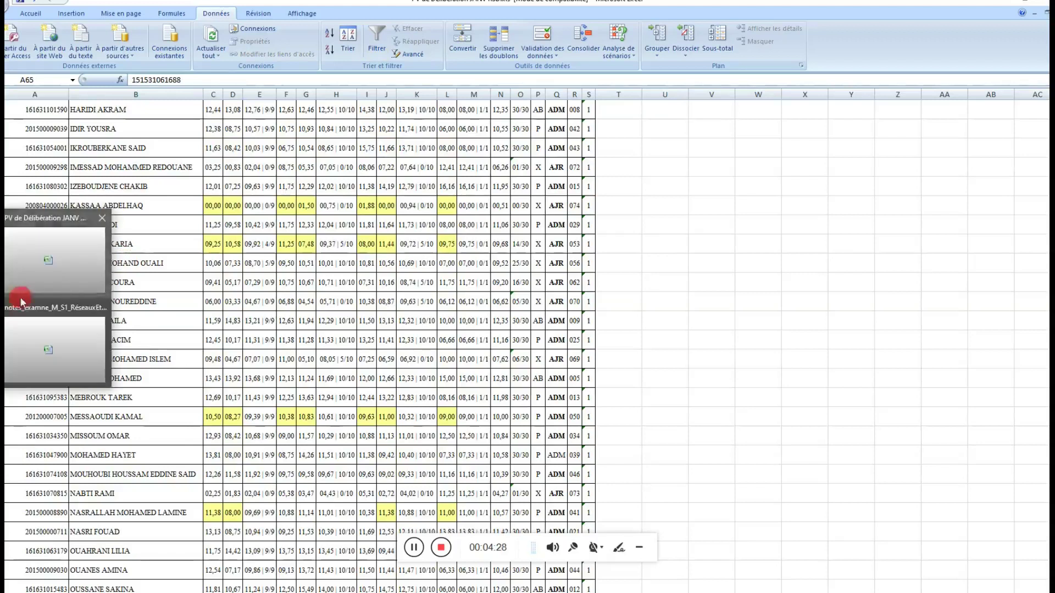
click(99, 342)
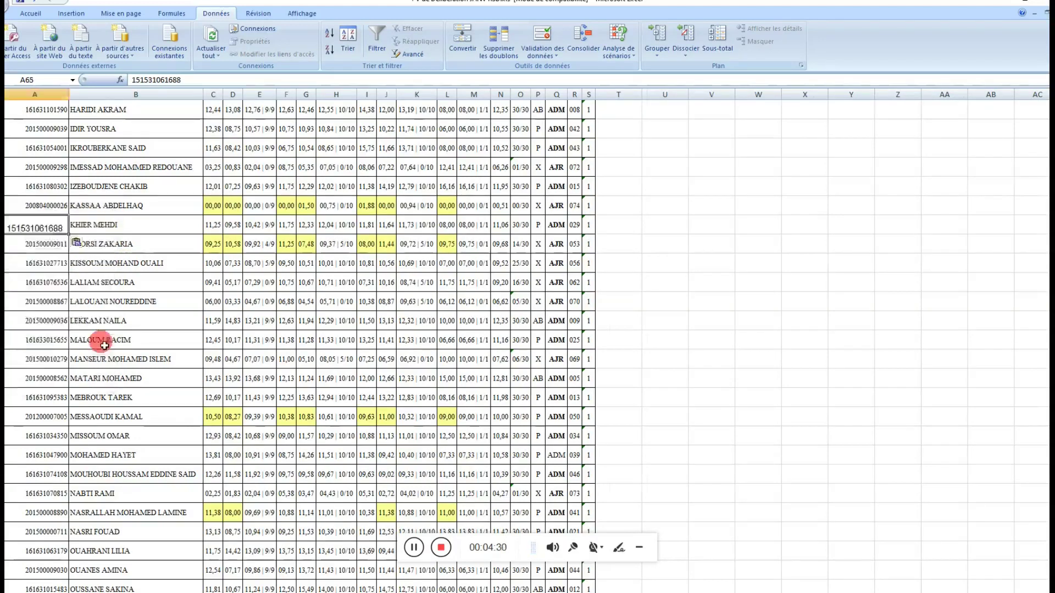
click(336, 468)
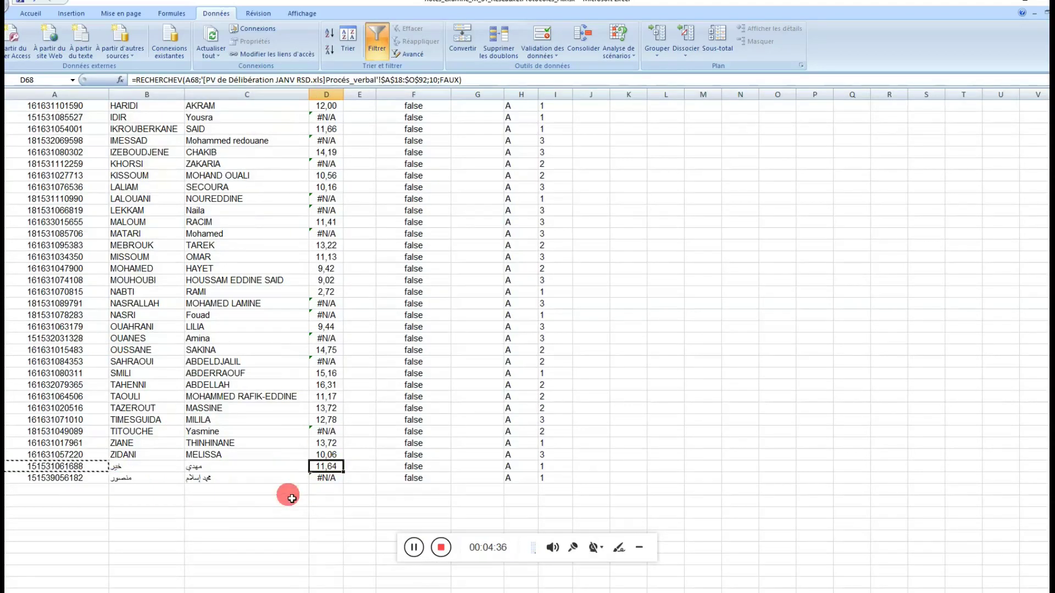
- Compare the first student's Note with the RES,PTCLE grade in J19 of the PV de Délibération workbook
scroll(292, 499, up, 10)
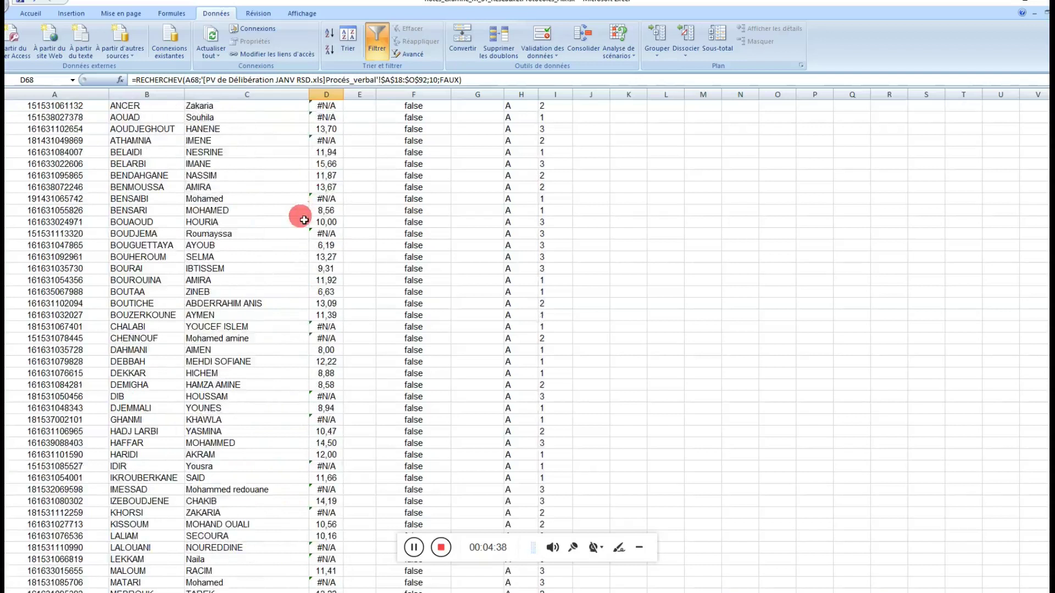
scroll(304, 219, up, 2)
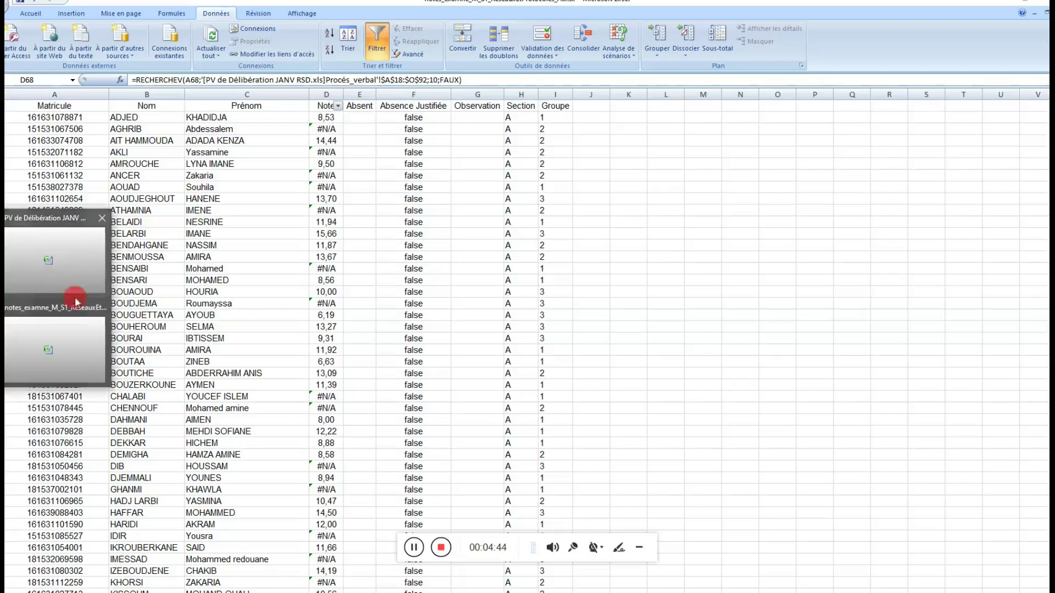
click(84, 278)
scroll(94, 282, up, 15)
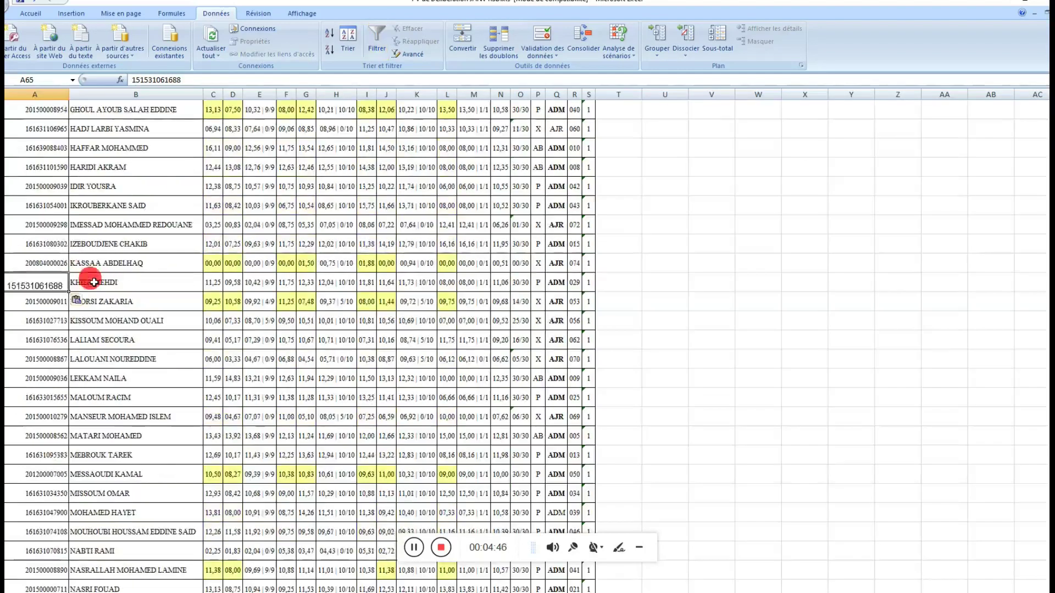
scroll(93, 283, up, 5)
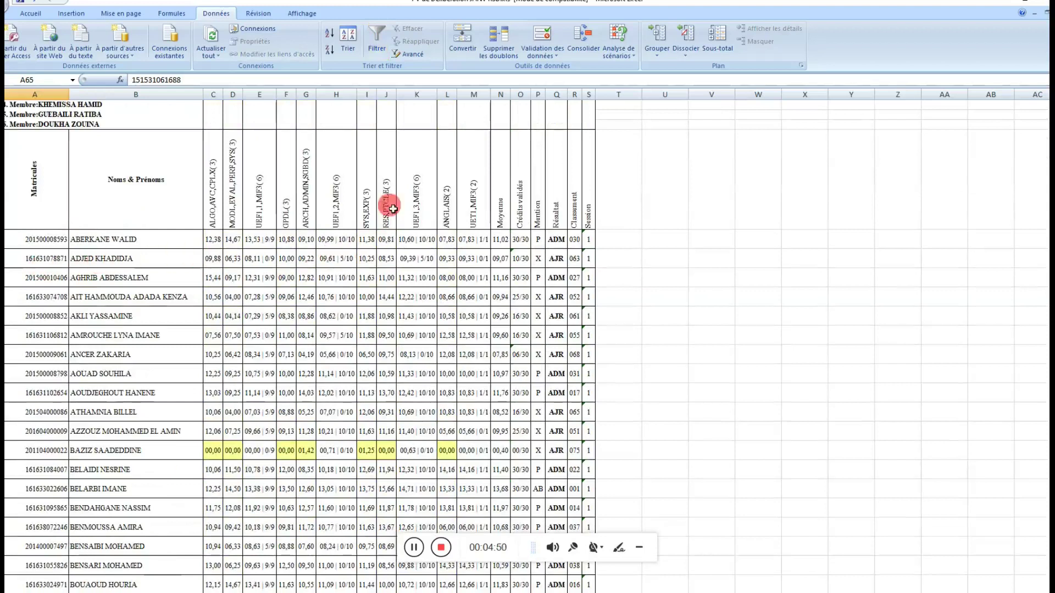
click(394, 265)
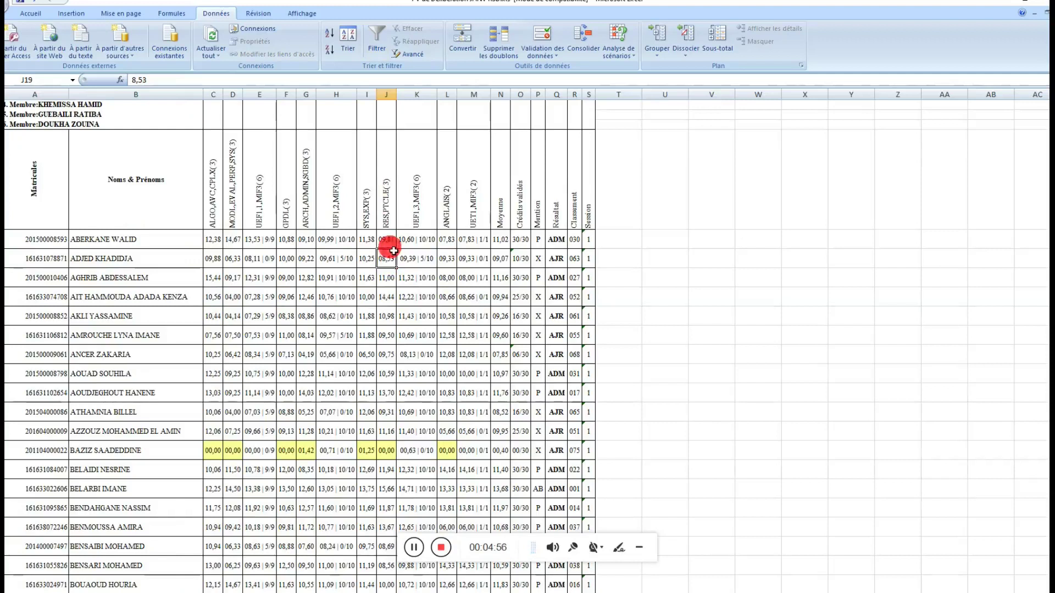
mouse_move(11, 294)
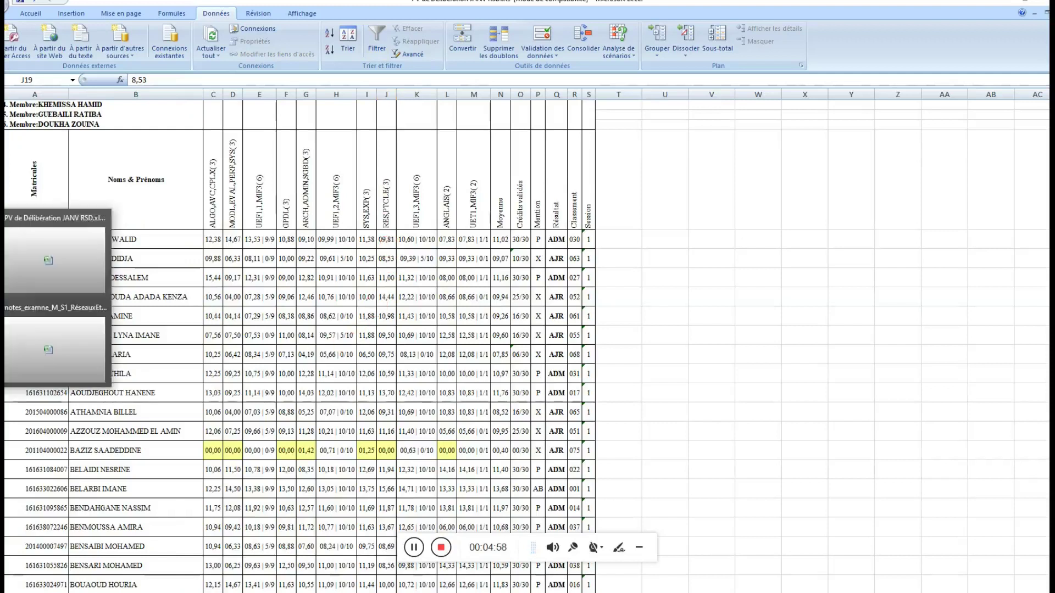
click(70, 330)
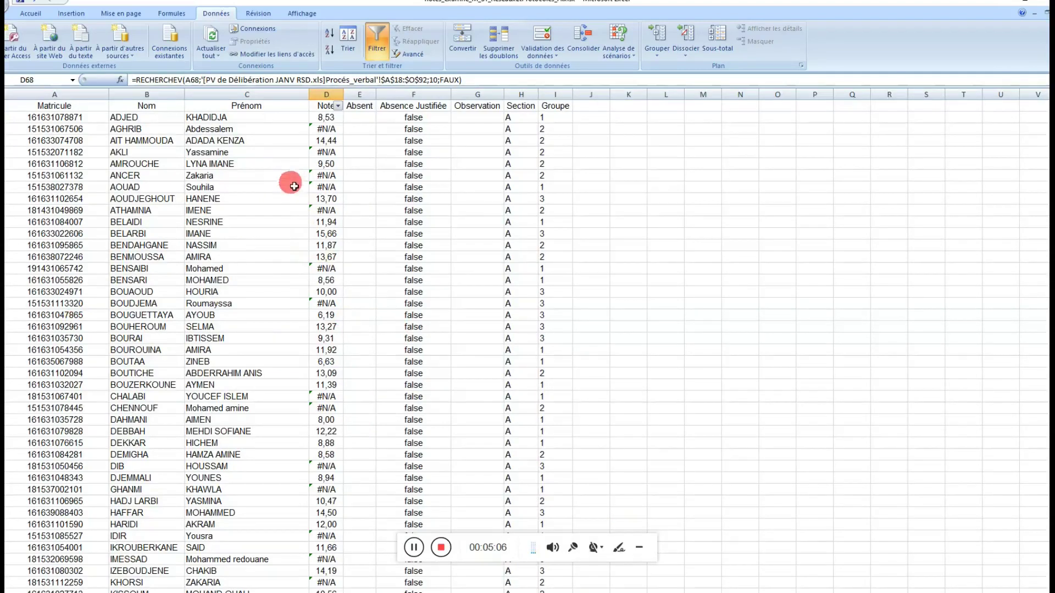
- Replace the formulas in the whole Note column with their results by pasting the column onto itself as Valeurs uniquement
click(336, 96)
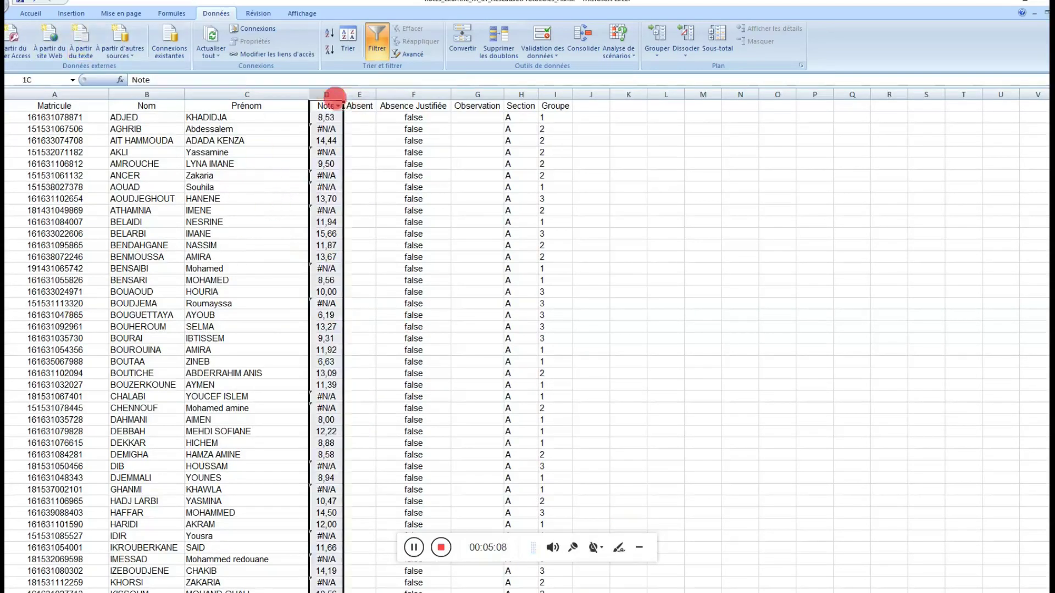
key(ctrl+c)
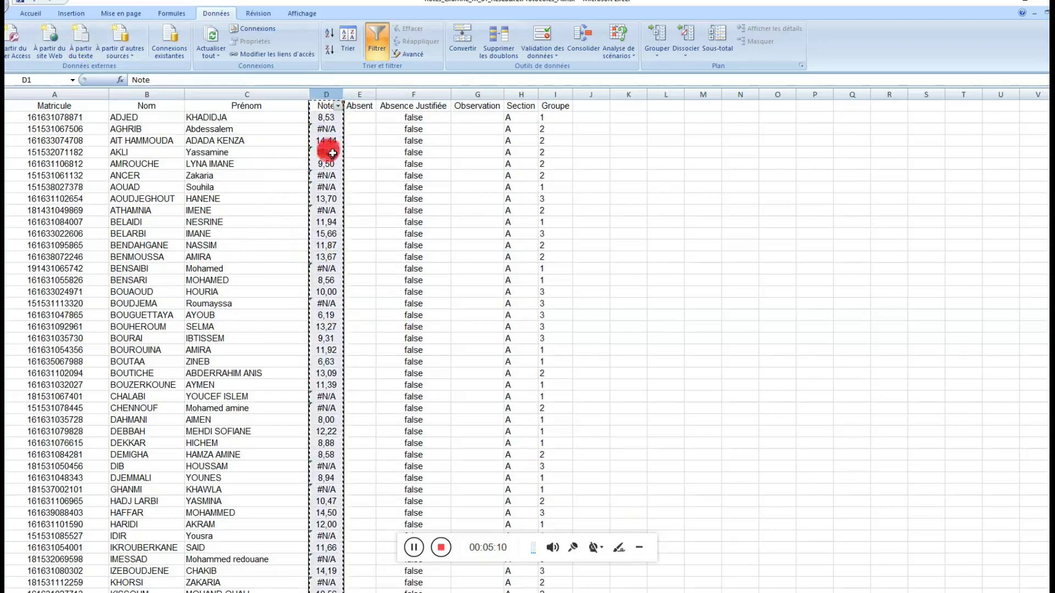
key(ctrl+v)
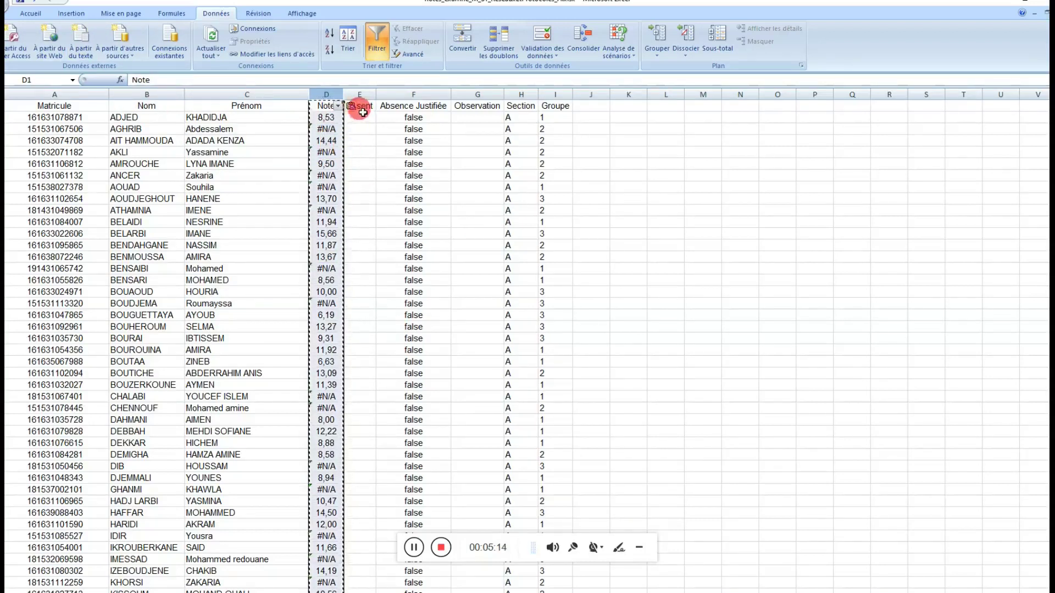
click(356, 107)
click(355, 107)
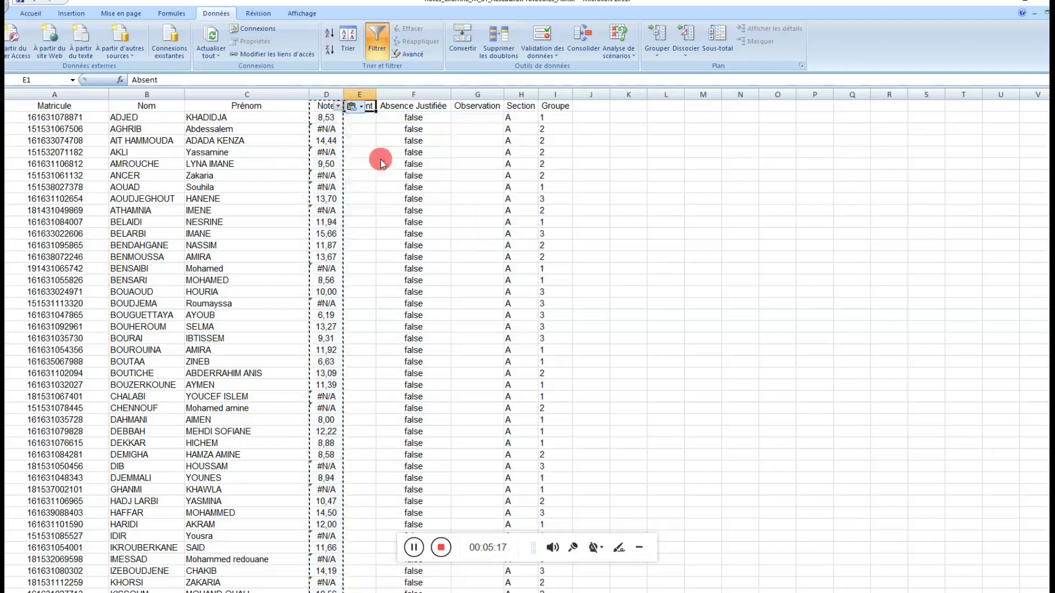
click(379, 161)
click(355, 106)
click(377, 161)
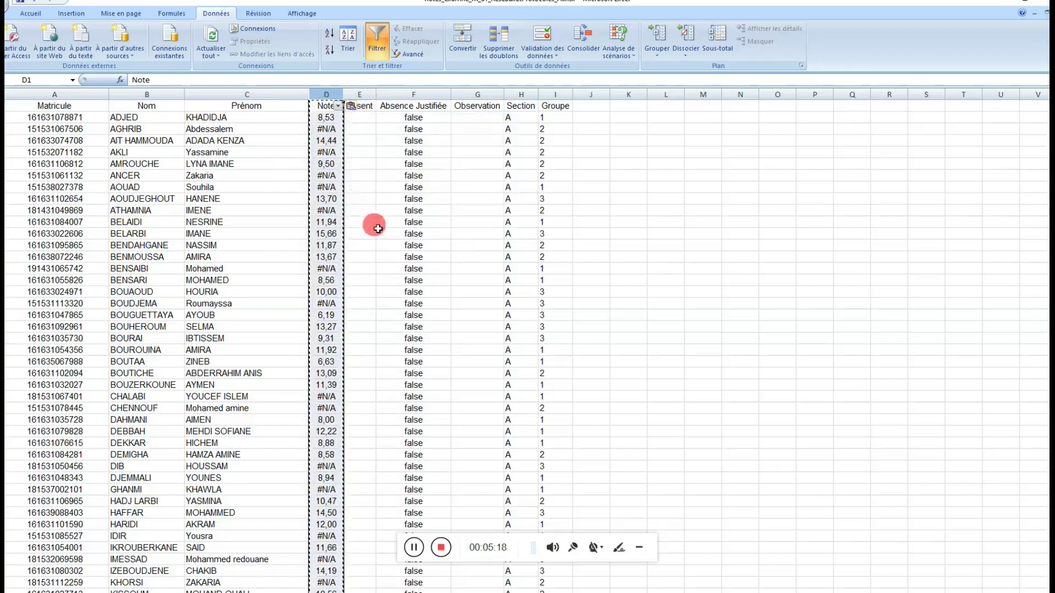
click(352, 106)
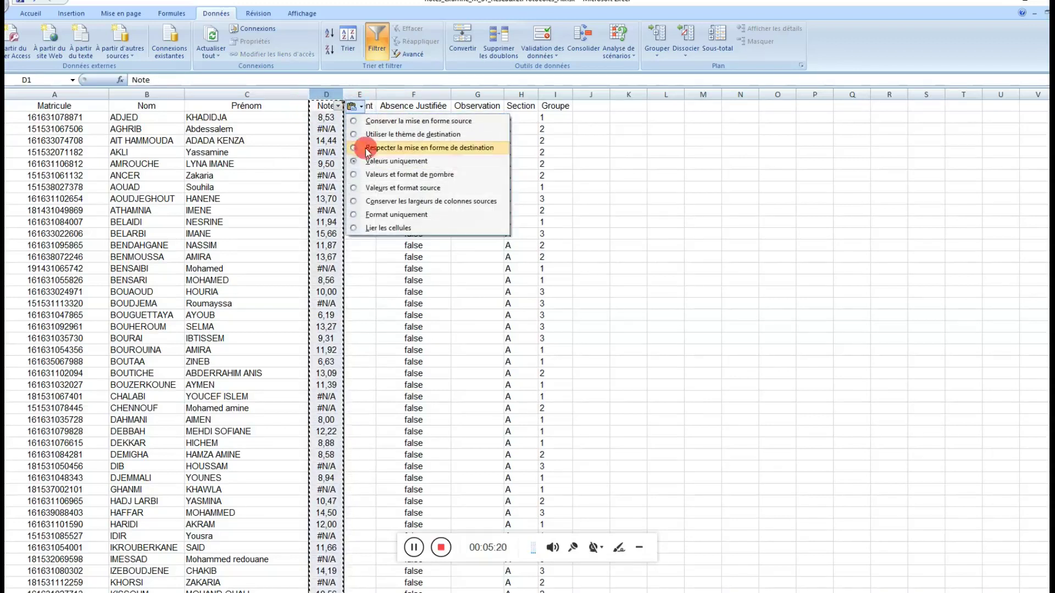
click(372, 161)
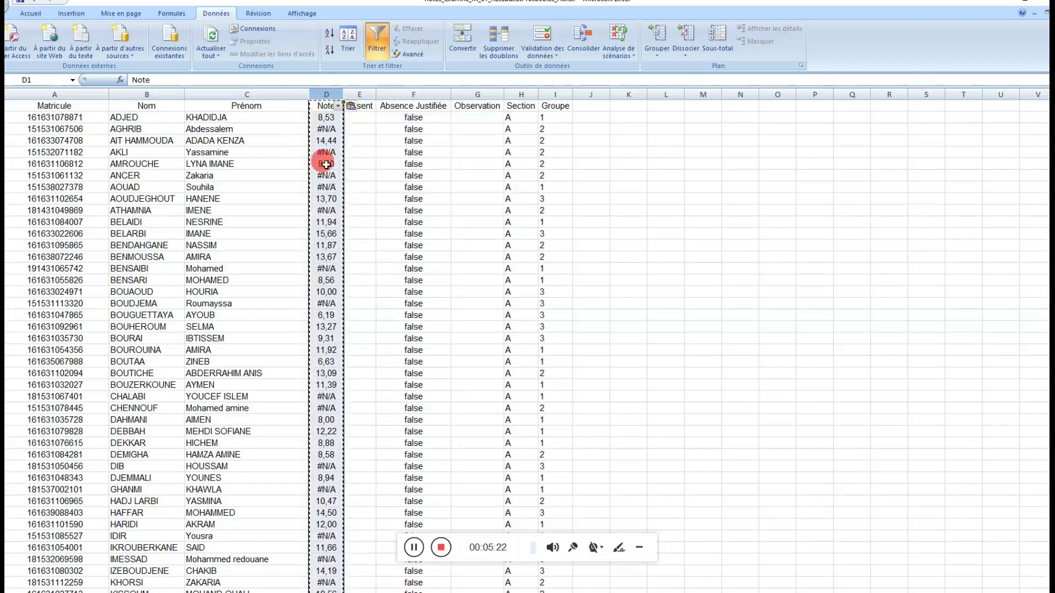
click(372, 164)
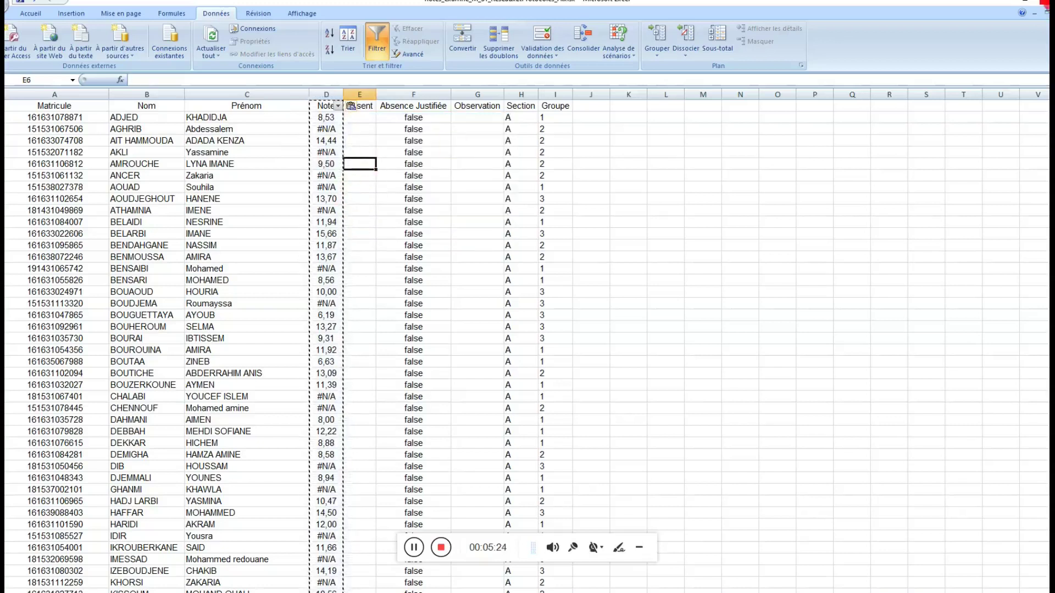
click(360, 234)
- Clear the #N/A entries of the Note column in D3, D5, D7 and D8
click(333, 136)
key(Delete)
click(331, 154)
key(Delete)
click(340, 175)
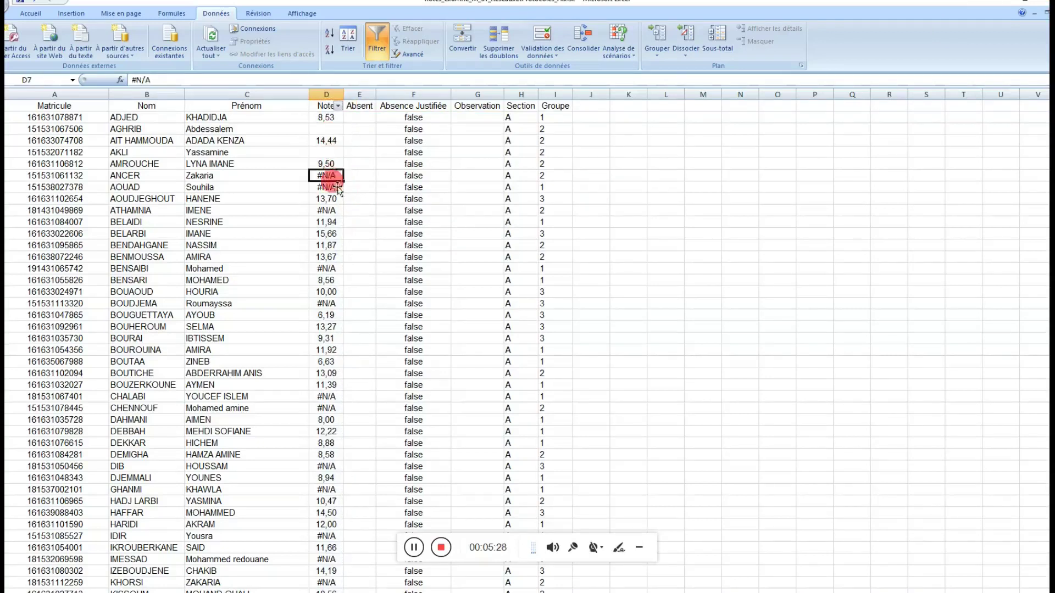
key(Delete)
scroll(329, 257, down, 2)
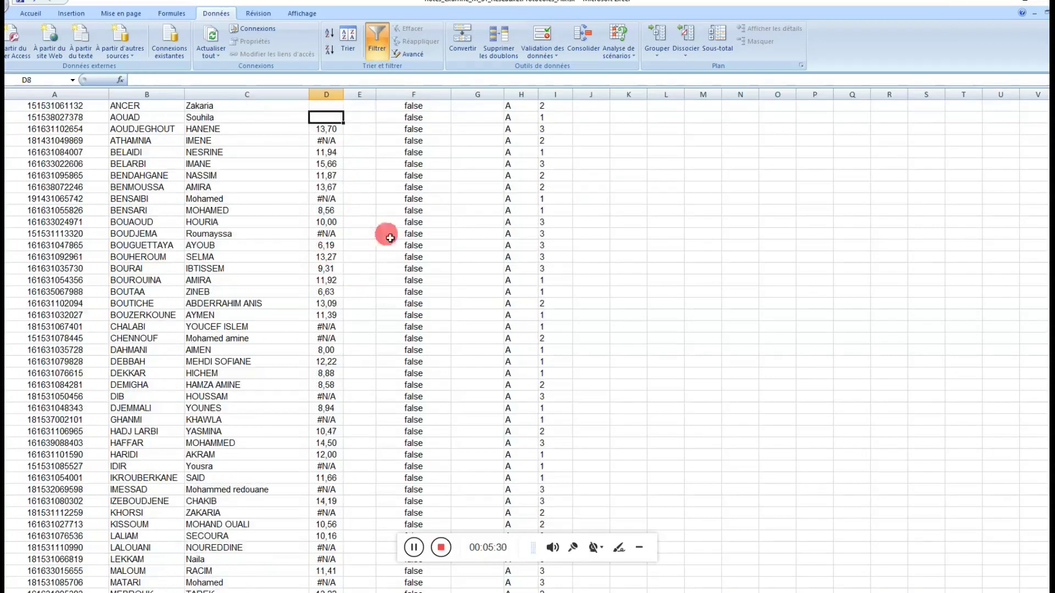
- Close the RéseauxEtProtocoles workbook without saving and reduce the PV de Délibération window to reach the RSD folder's files
click(1043, 3)
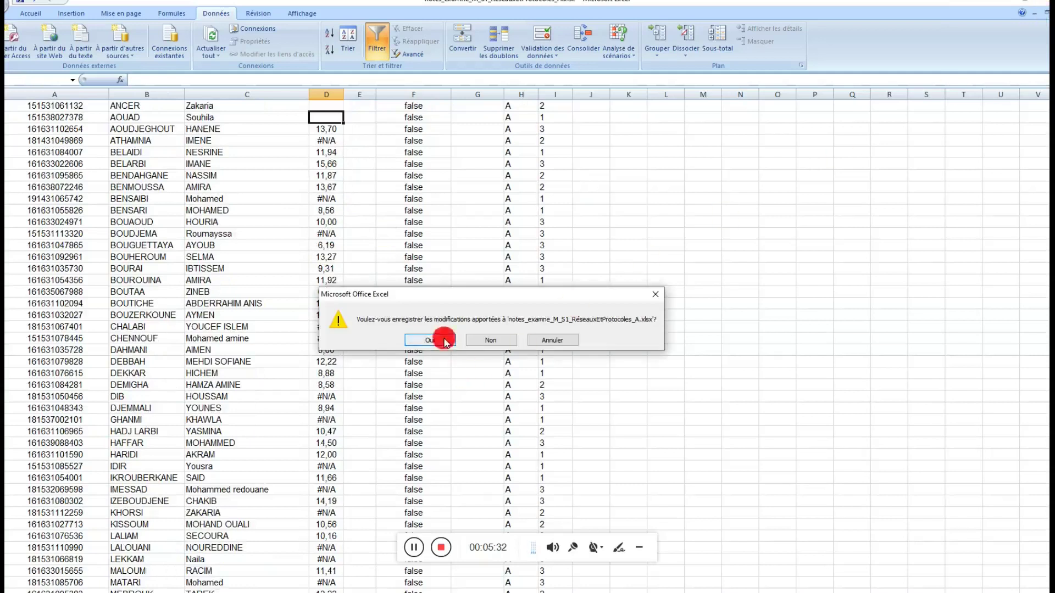
click(491, 341)
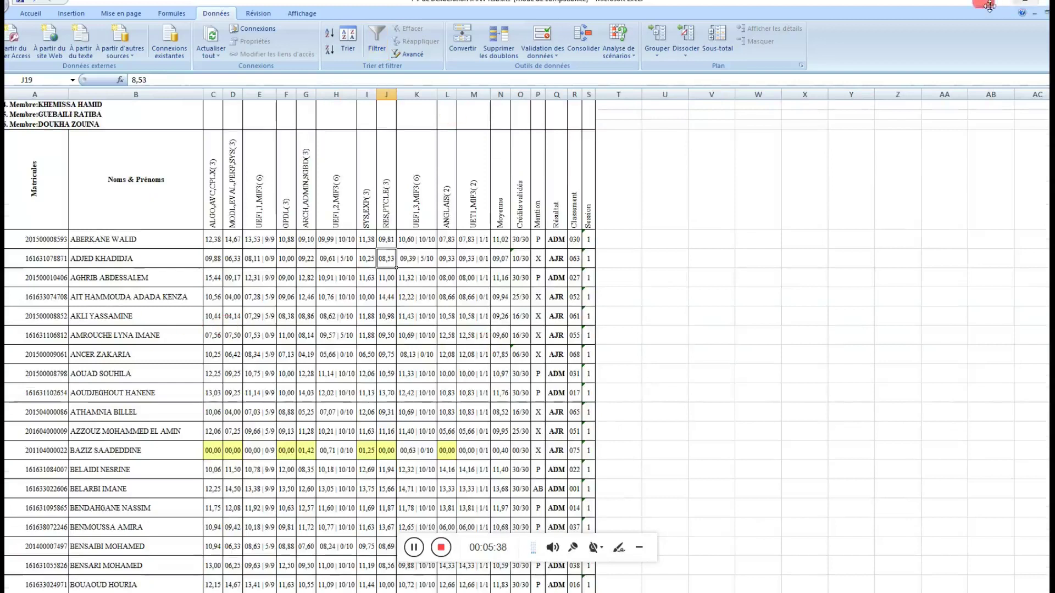
click(1016, 6)
click(135, 145)
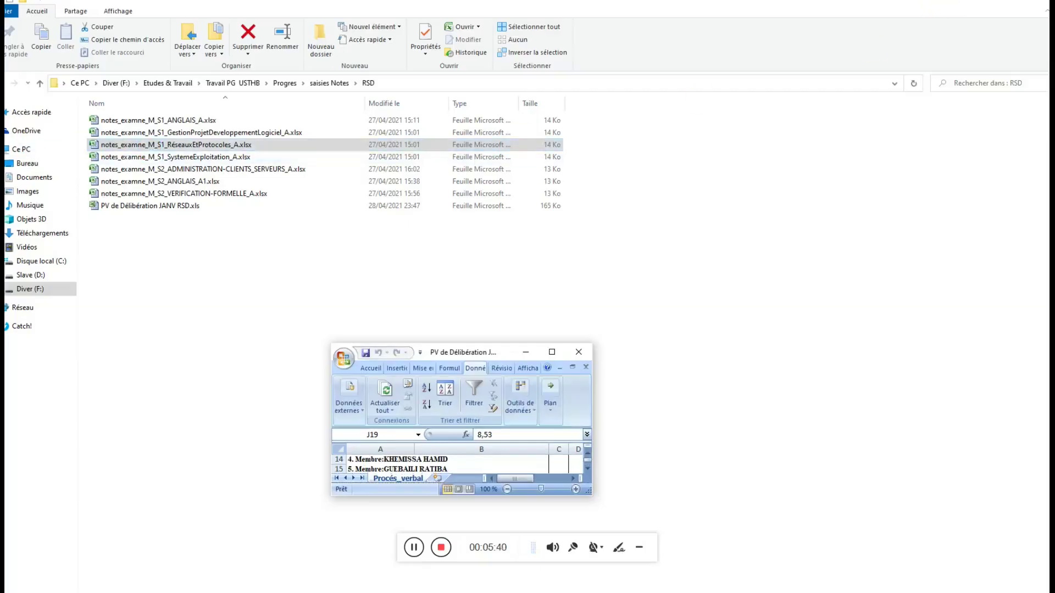